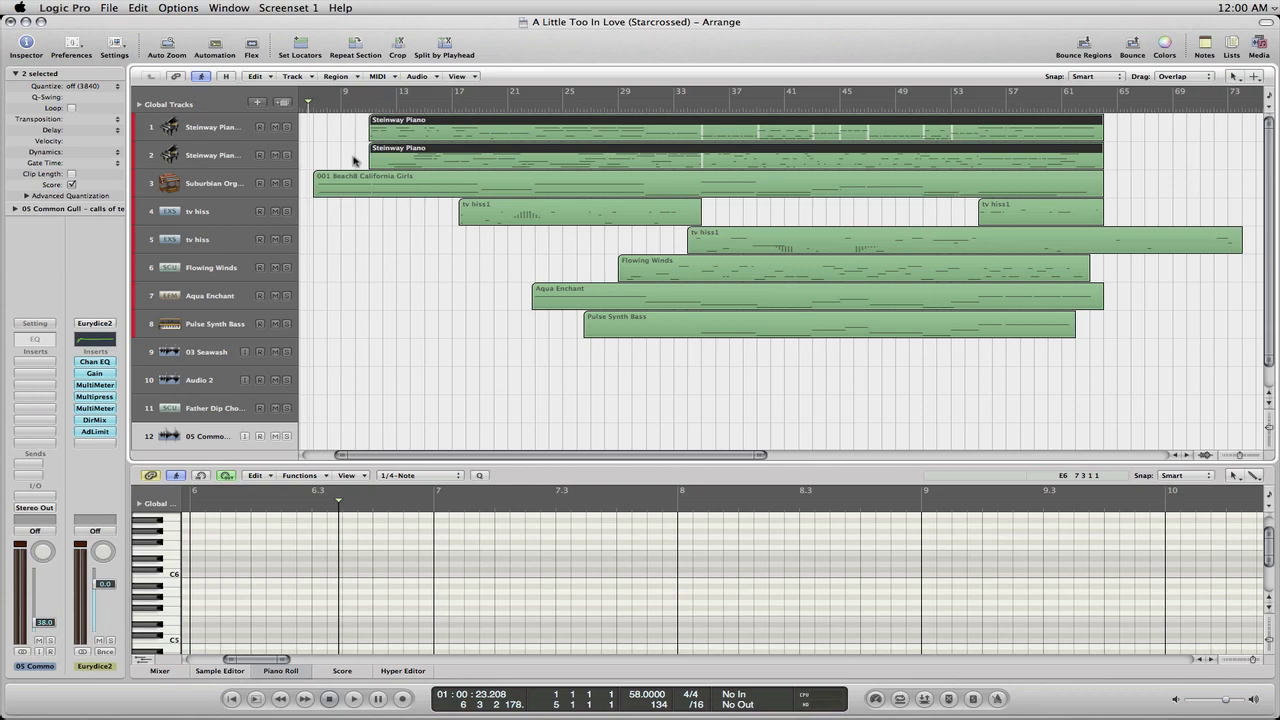
Put the playhead near bar 9 and select only the Steinway Piano region on track 1.
left_click(352, 113)
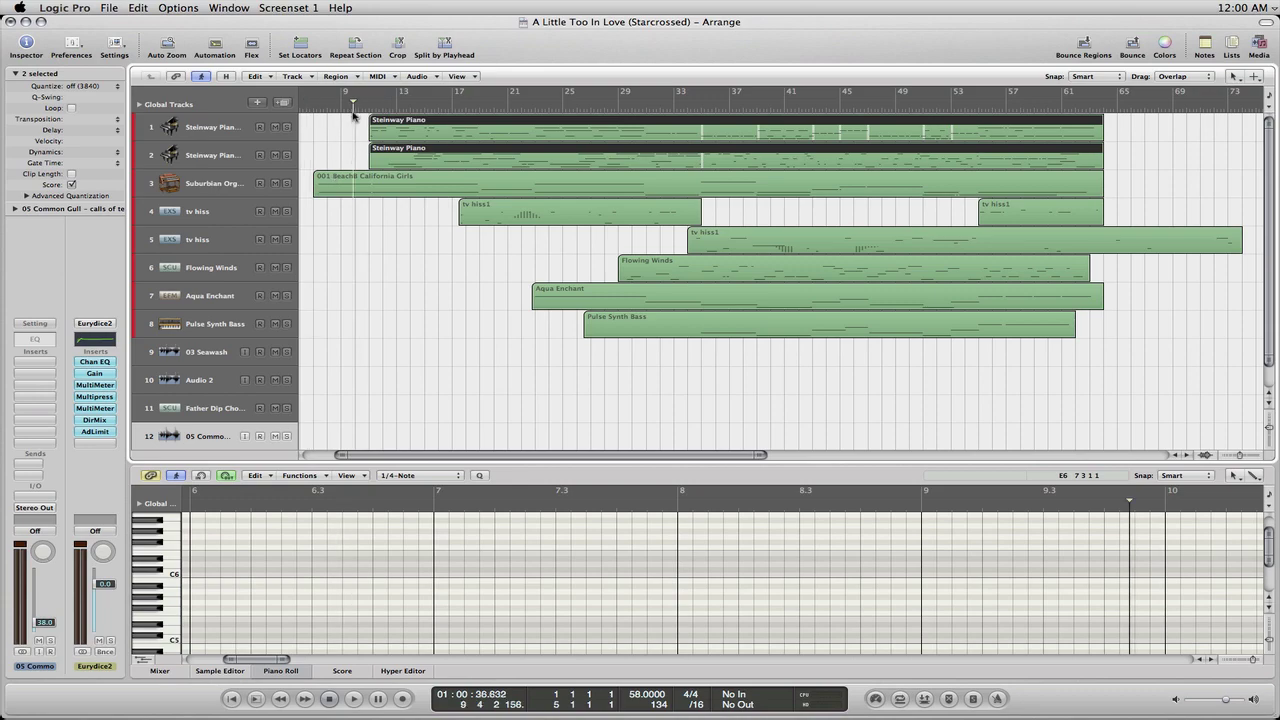
left_click(361, 216)
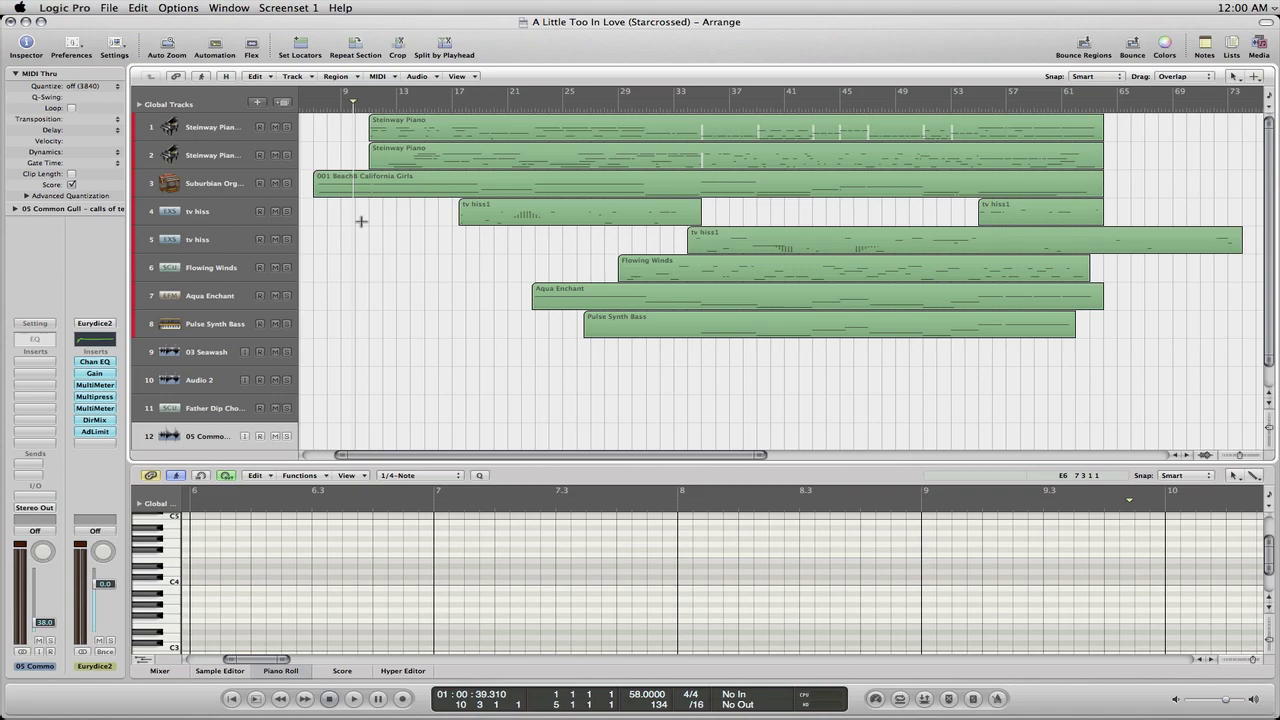
left_click(380, 128)
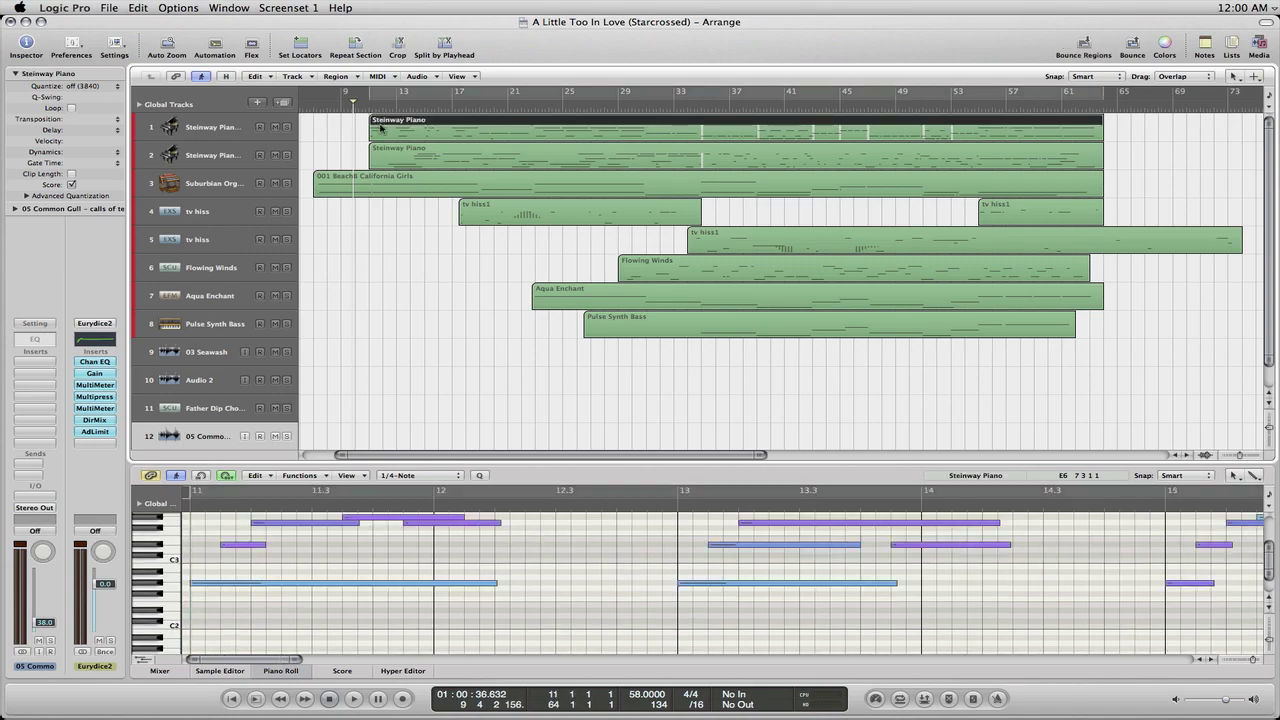
Export the selection as a MIDI file into the project's MIDI Output folder on the external drive.
left_click(109, 9)
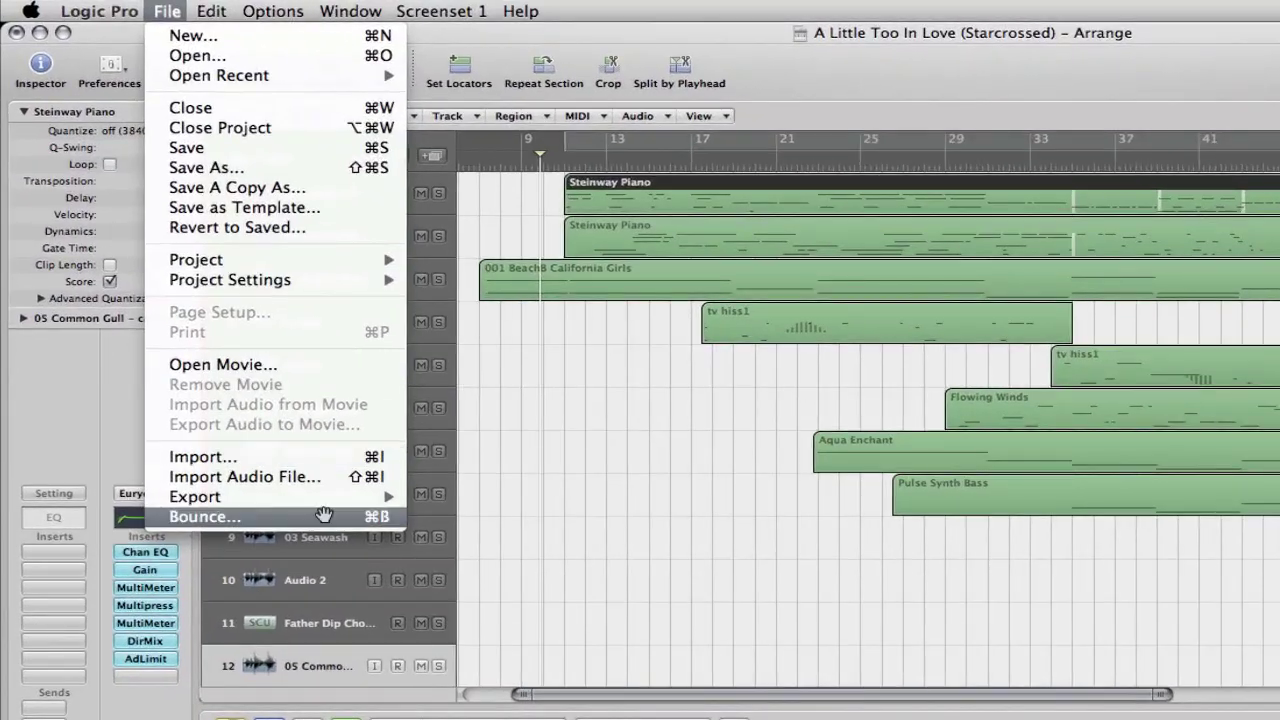
mouse_move(325, 510)
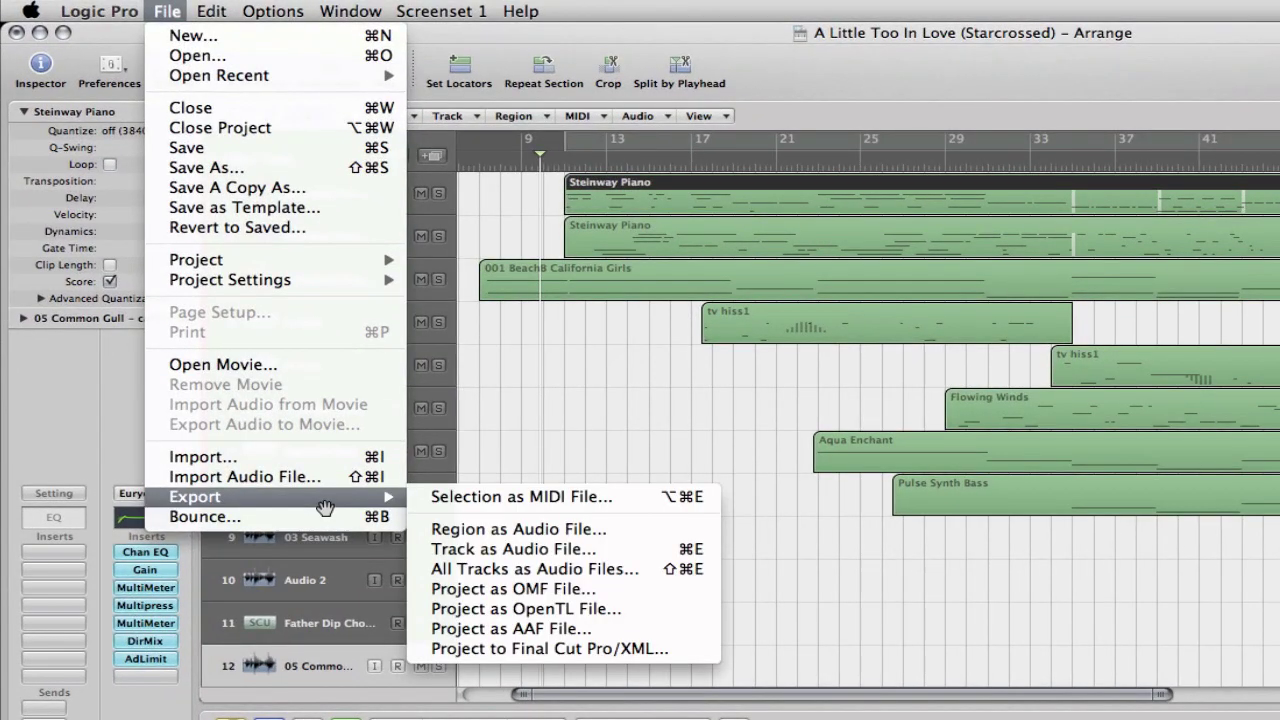
left_click(466, 502)
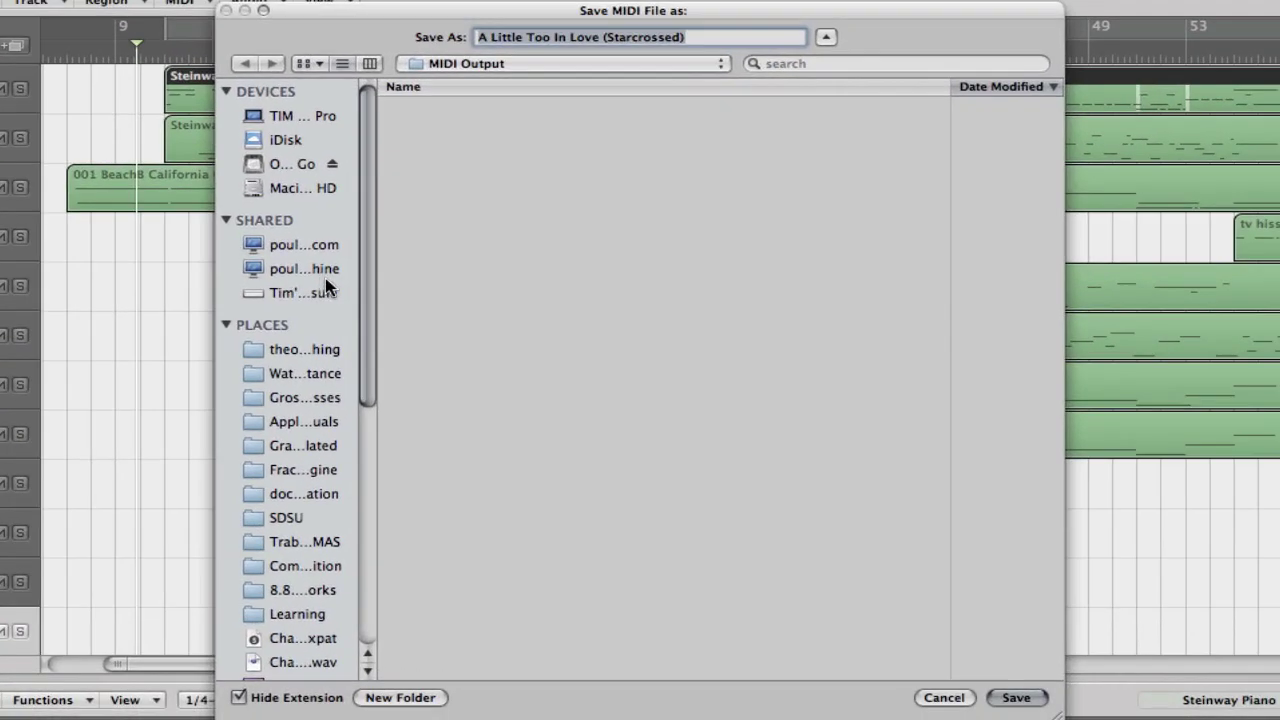
left_click(287, 170)
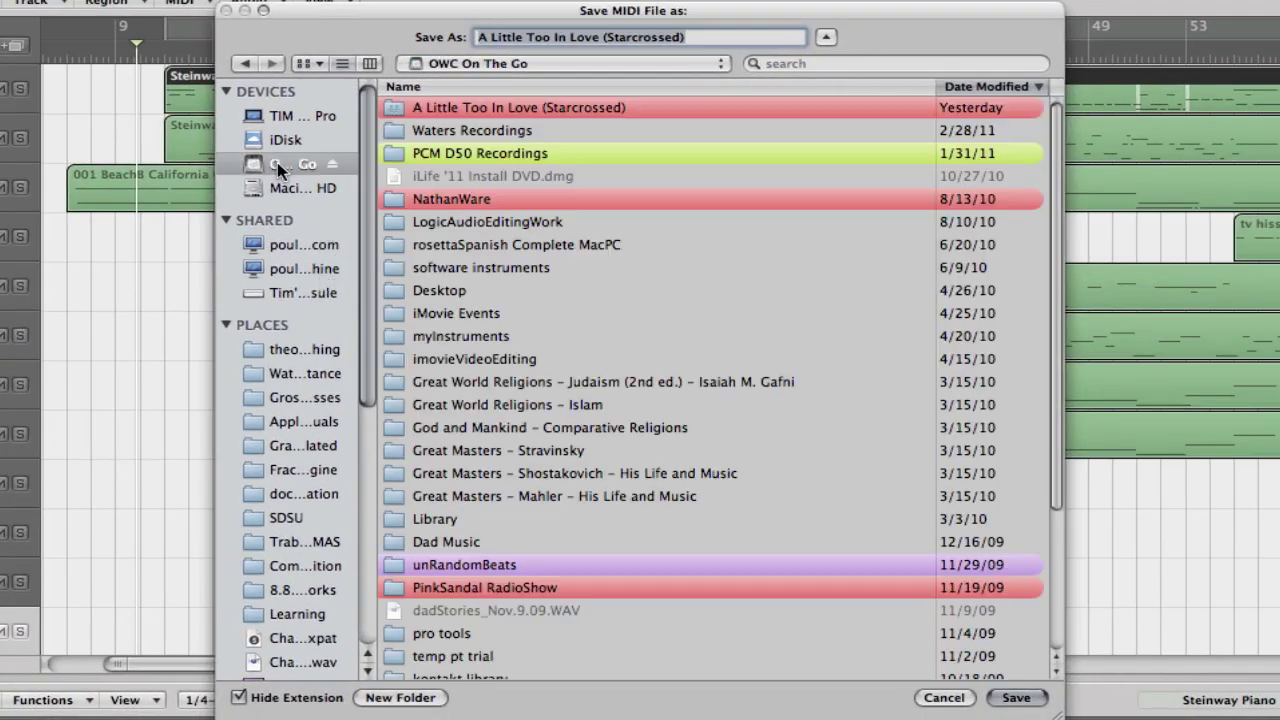
left_click(555, 110)
double_click(555, 110)
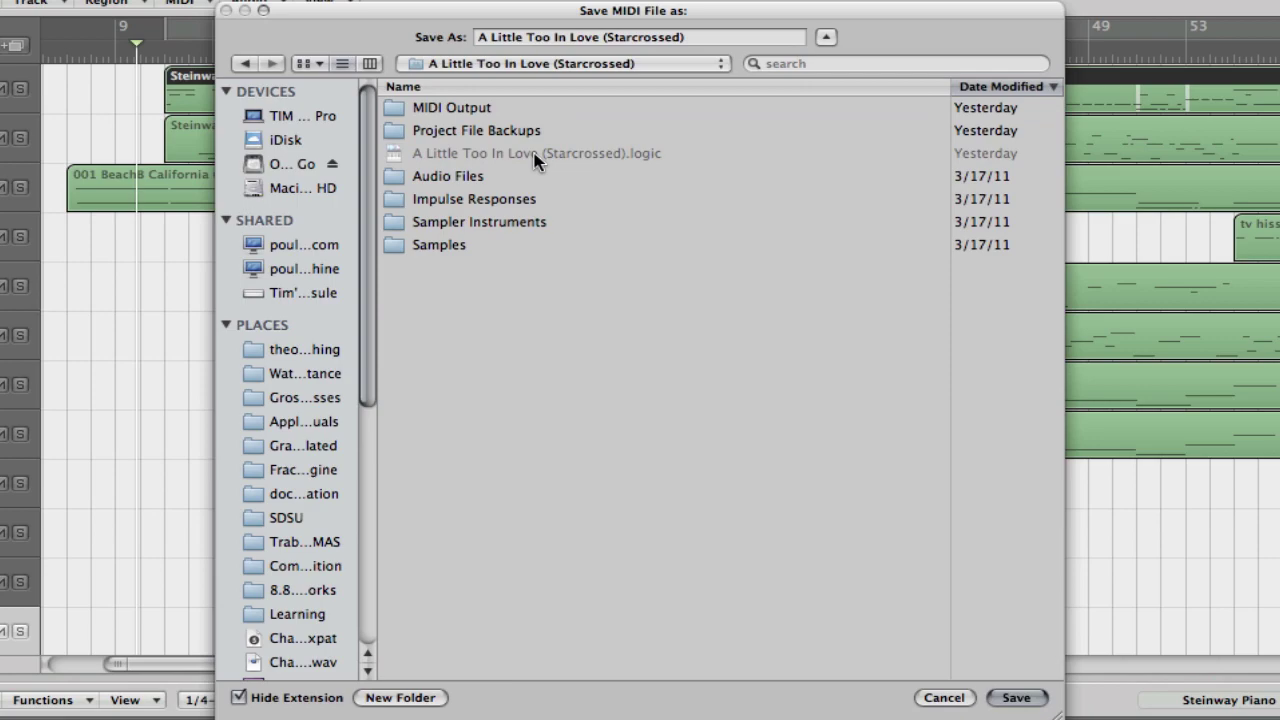
double_click(474, 110)
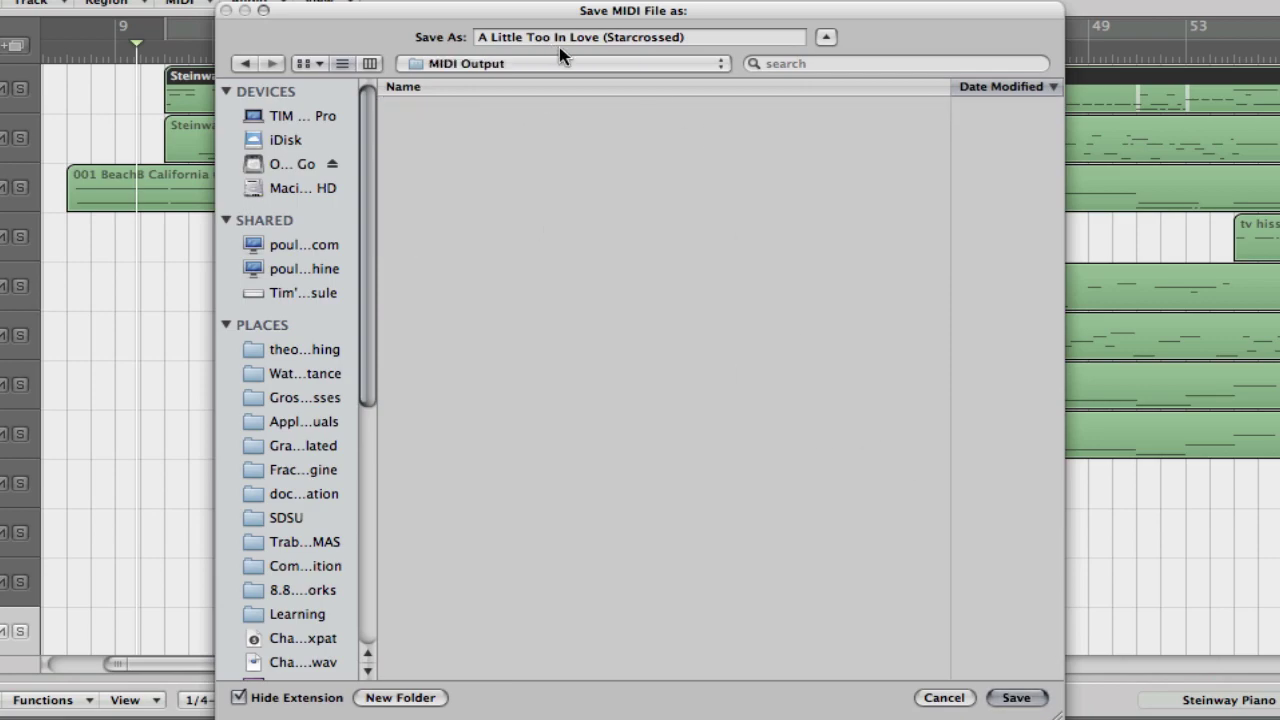
Save it as 'A Little Too In Love (Starcrossed) piano.mid' and bring up its Finder actions.
left_click(734, 38)
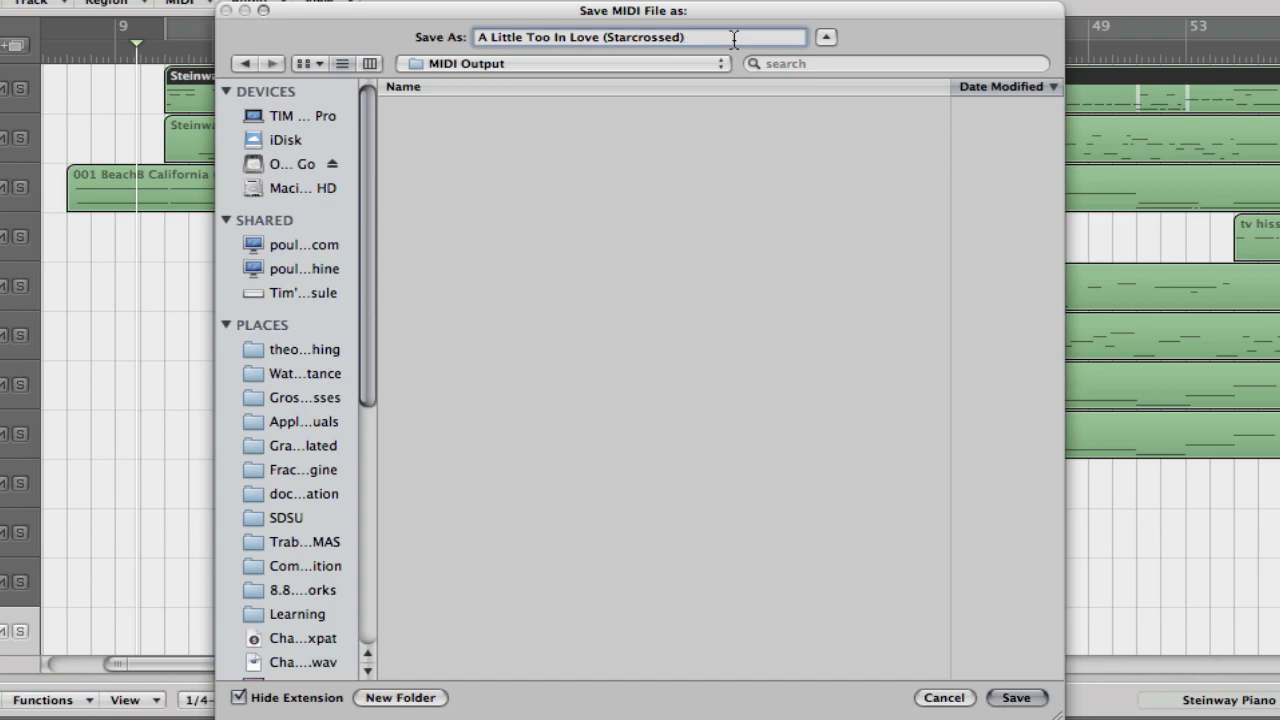
type("piano")
key("Return")
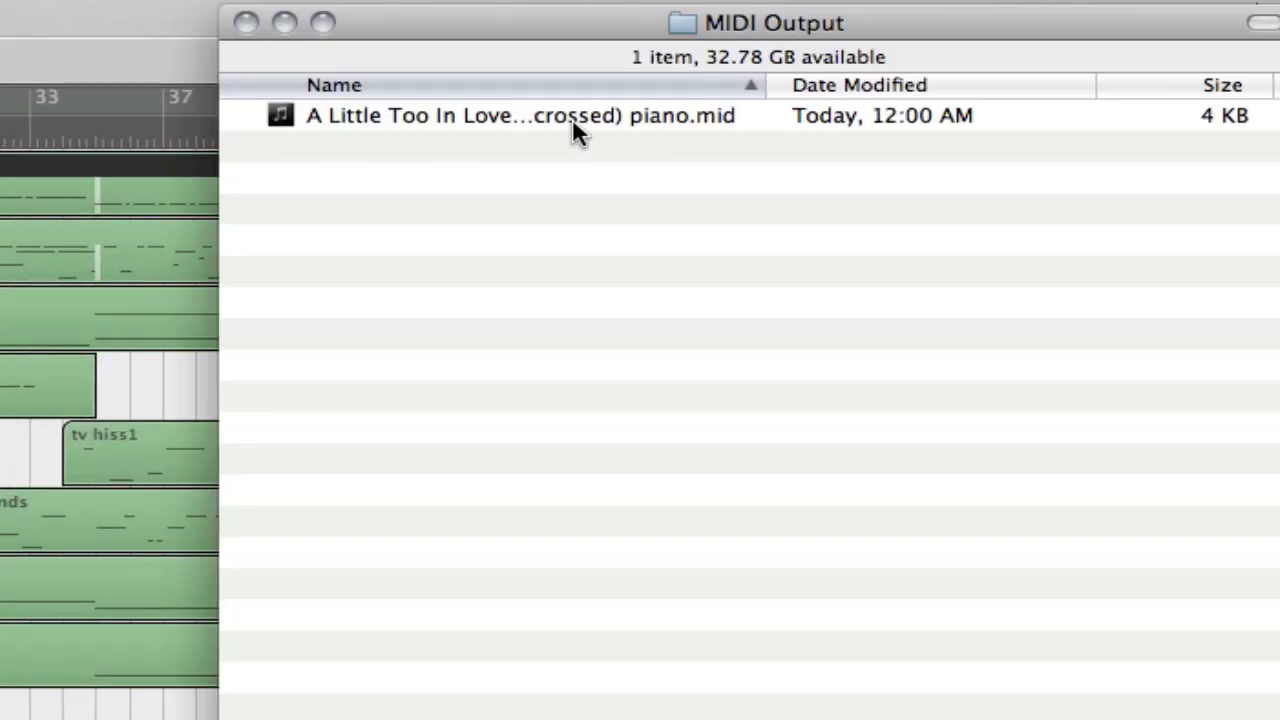
left_click(566, 115)
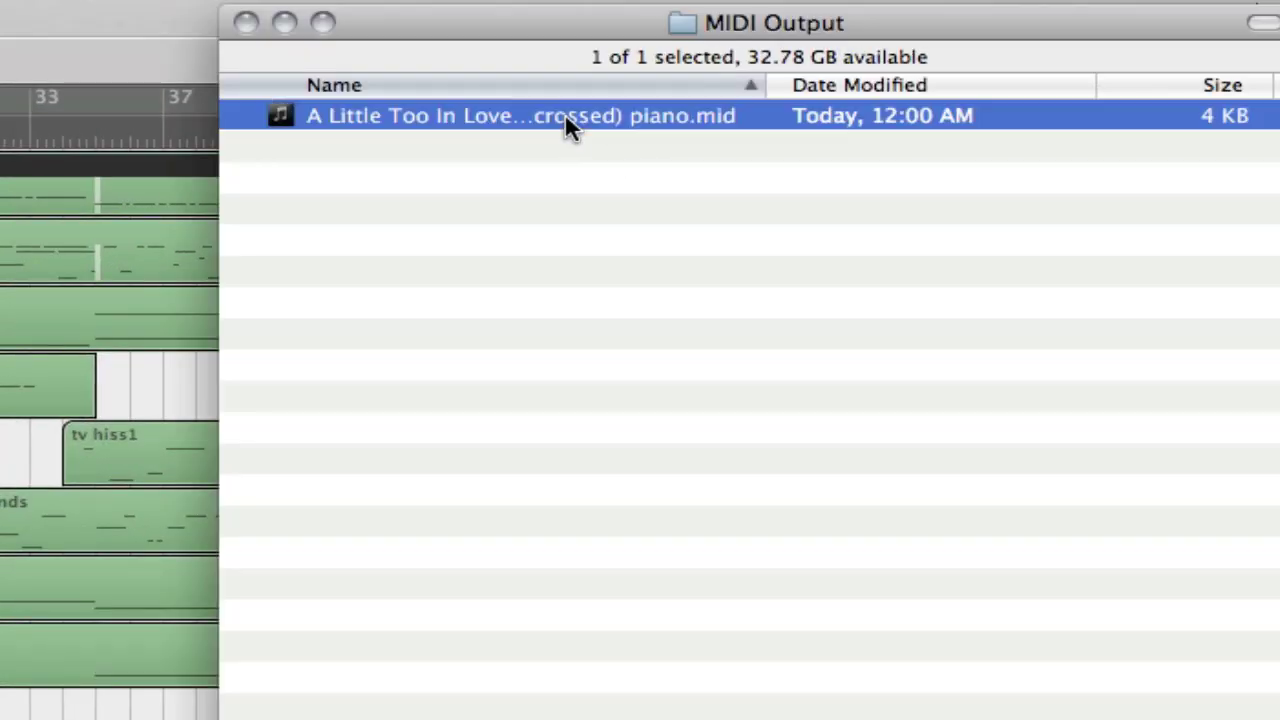
right_click(566, 115)
Open the piano MIDI file with Sibelius 6 and import it with default settings after checking the Notation tab.
mouse_move(598, 167)
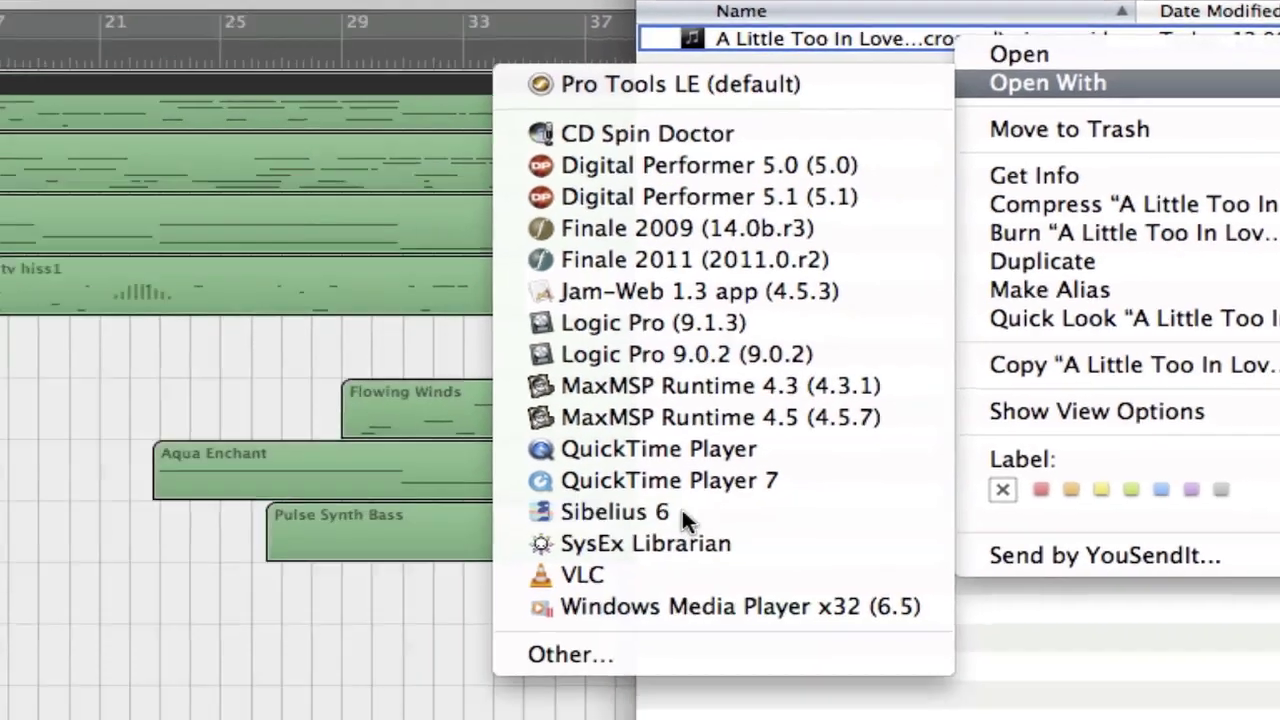
left_click(250, 633)
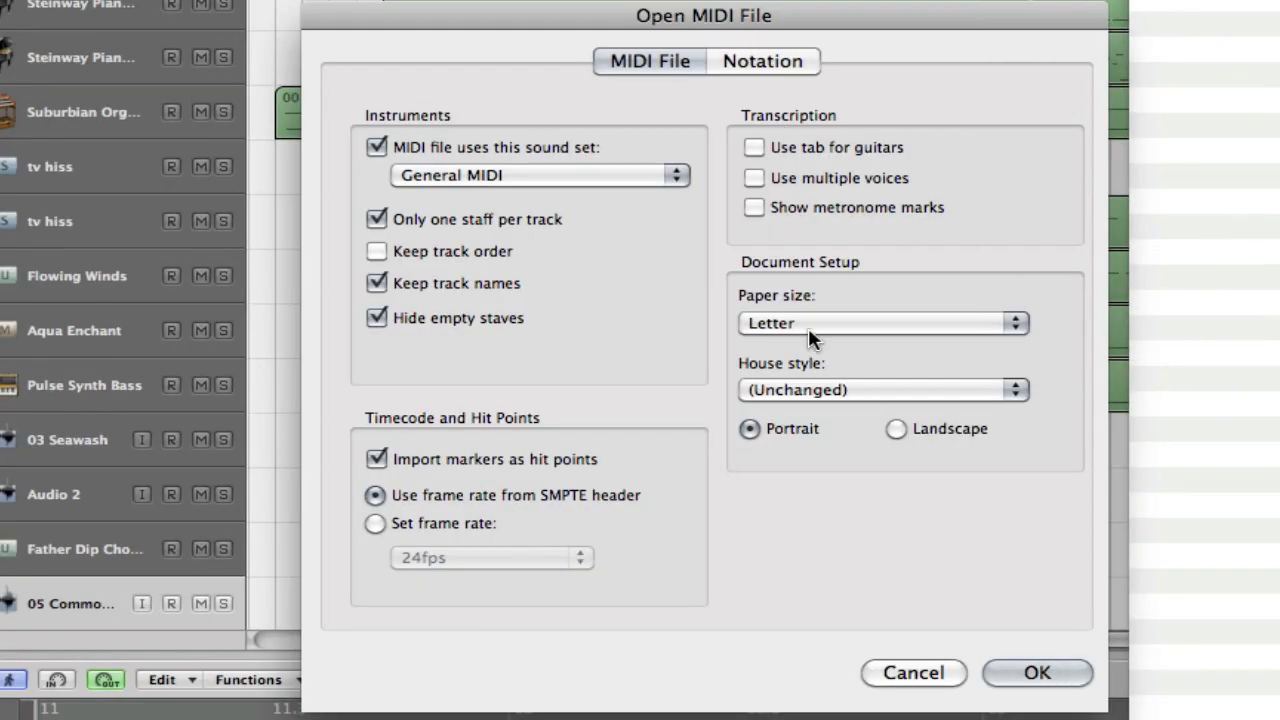
left_click(757, 58)
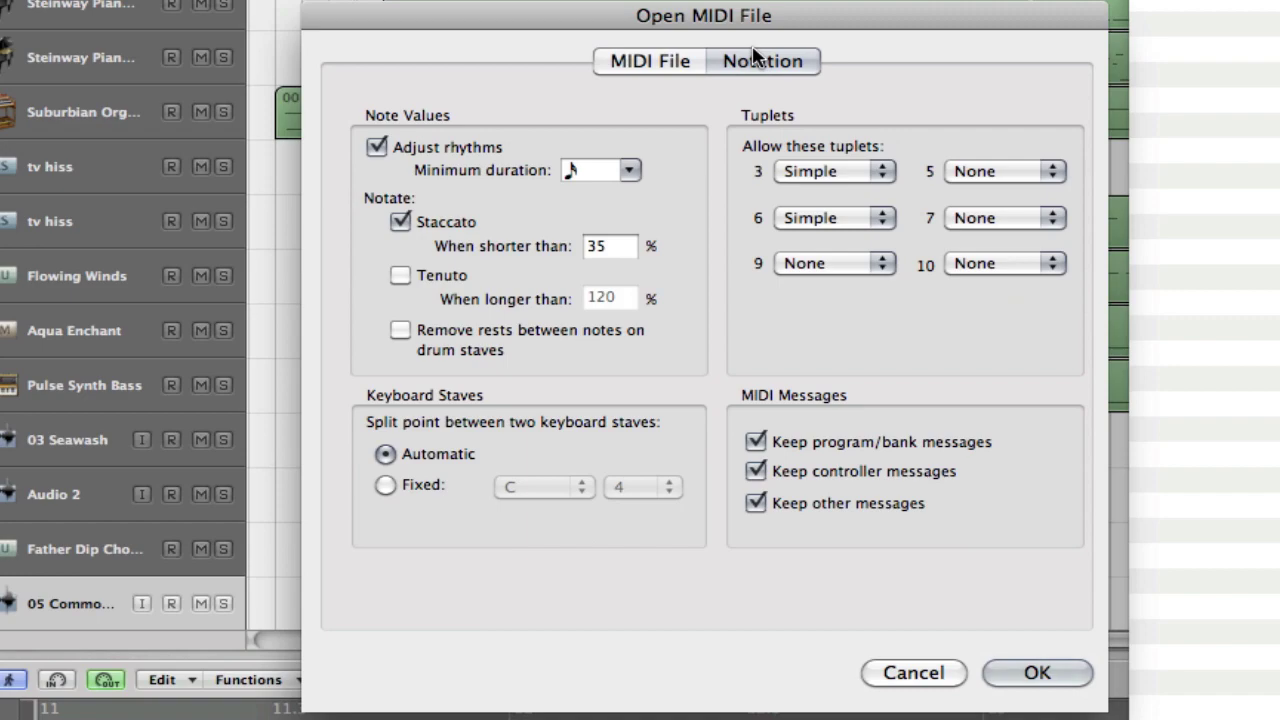
left_click(654, 56)
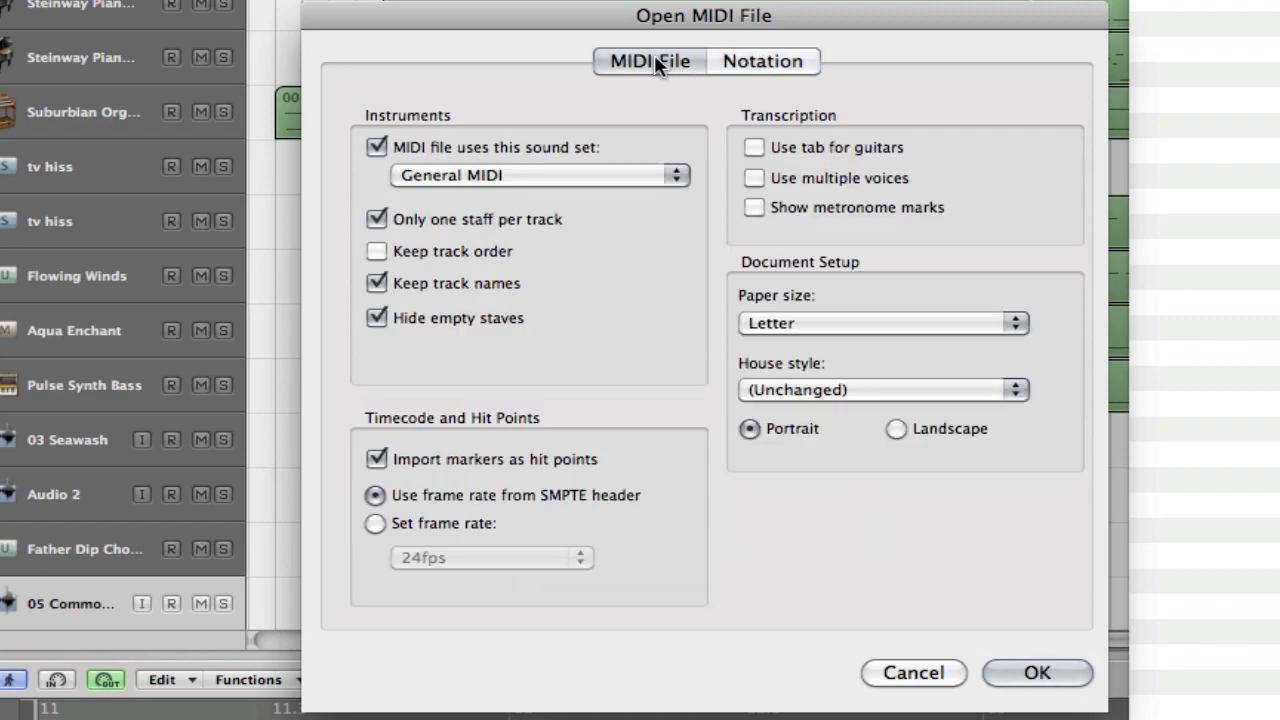
left_click(1010, 670)
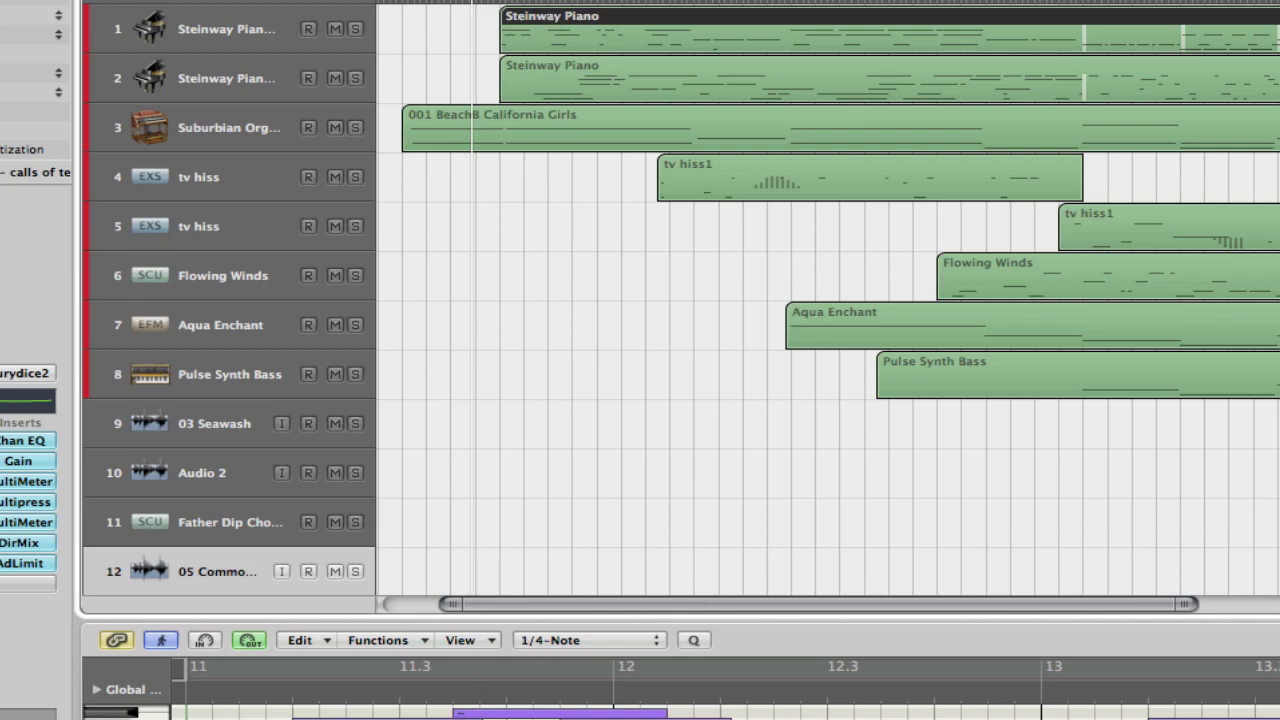
Show the region in an enlarged, zoomed-in Score editor and step through bar 11's notes.
key("n")
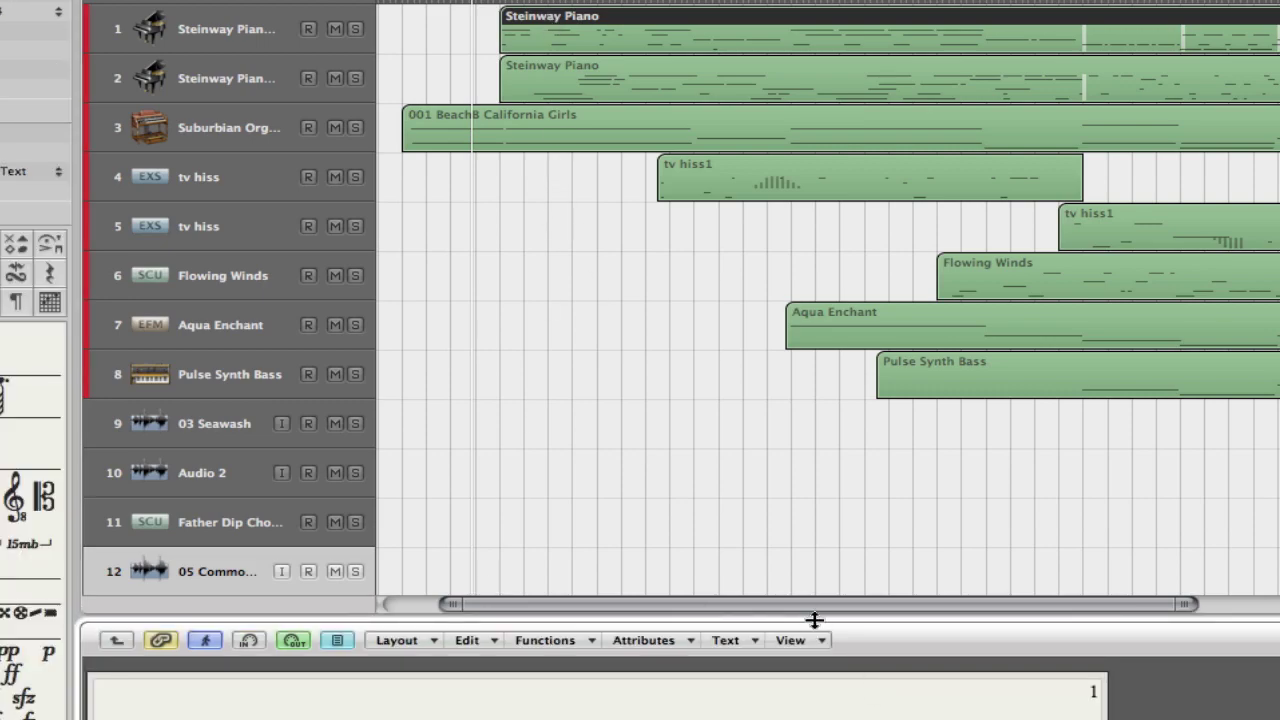
left_click_drag(814, 620, 822, 131)
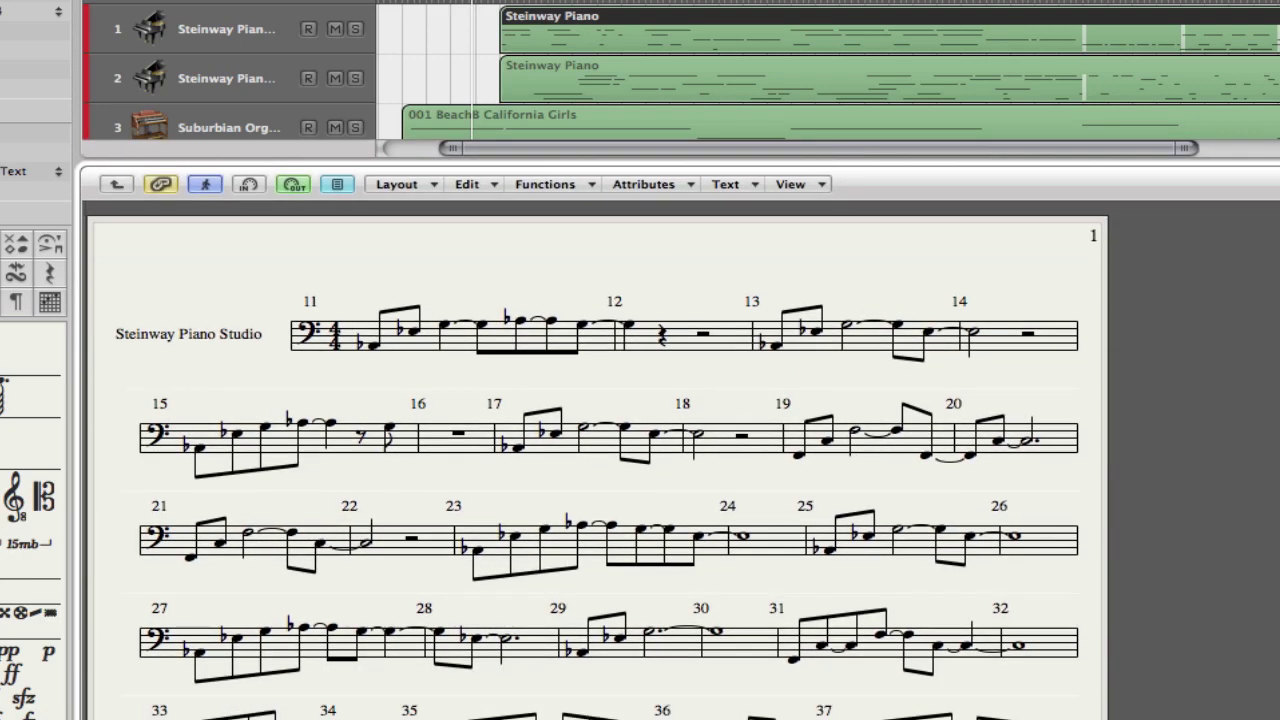
key("super+Right")
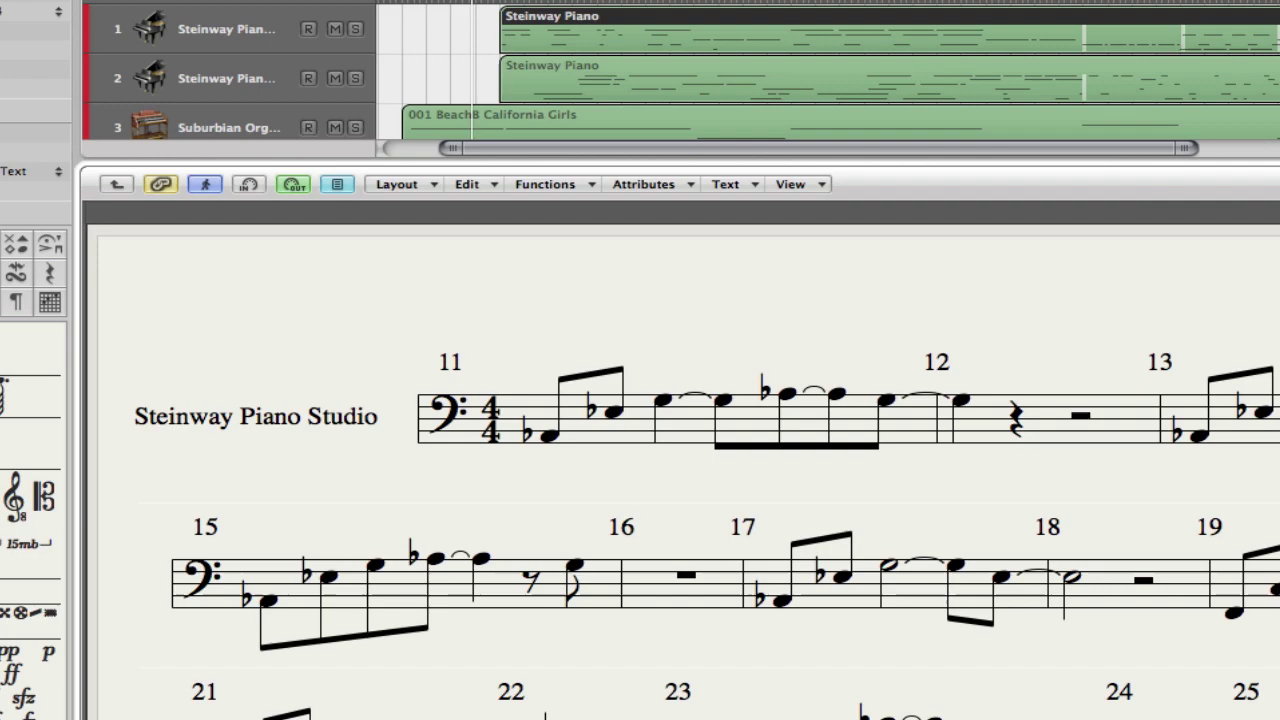
left_click(552, 440)
key("Right")
key("Right")
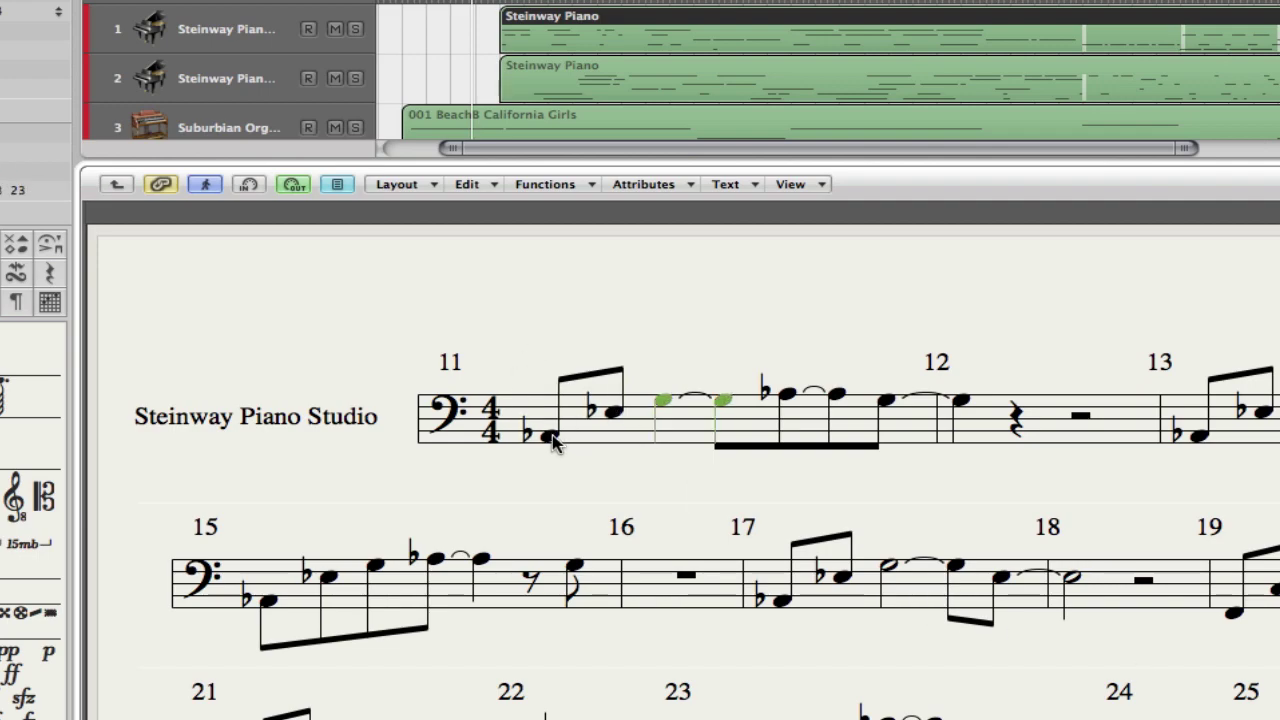
key("Right")
key("Right")
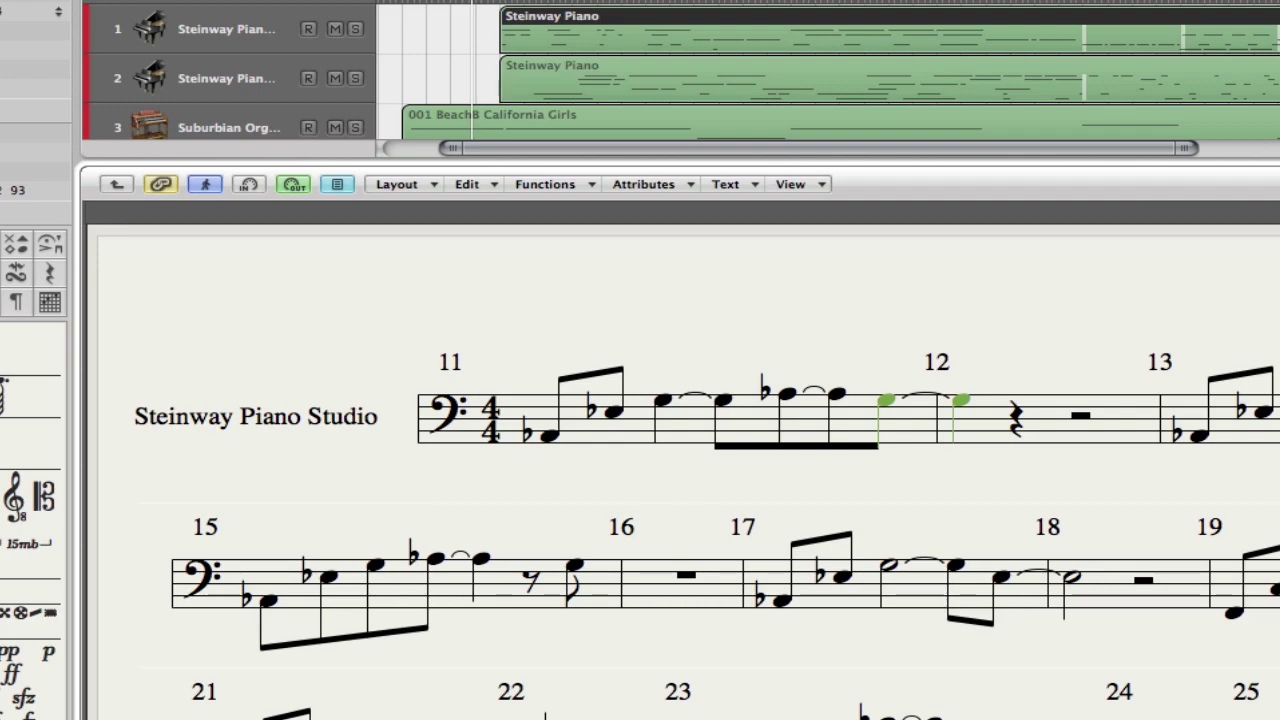
key("Escape")
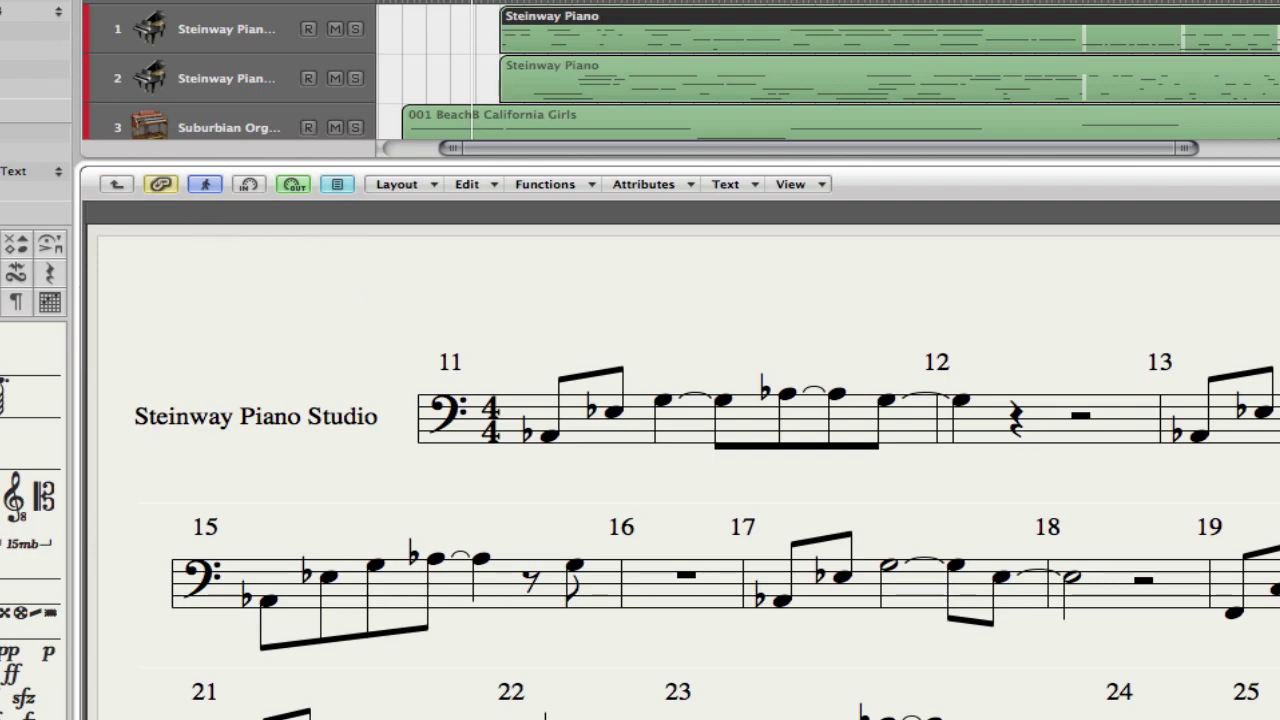
Zoom the piano-roll notes in to inspect them, then back out to show more bars.
left_click(113, 178)
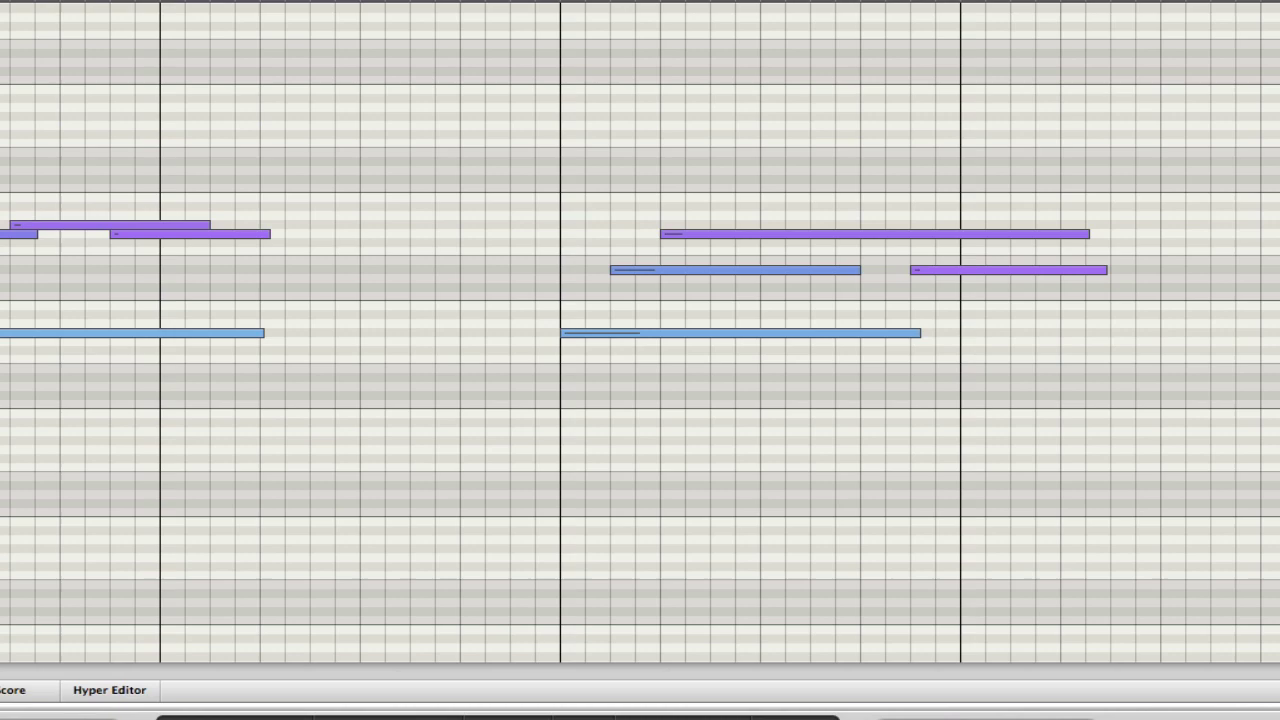
key("super+Right")
key("super+Right")
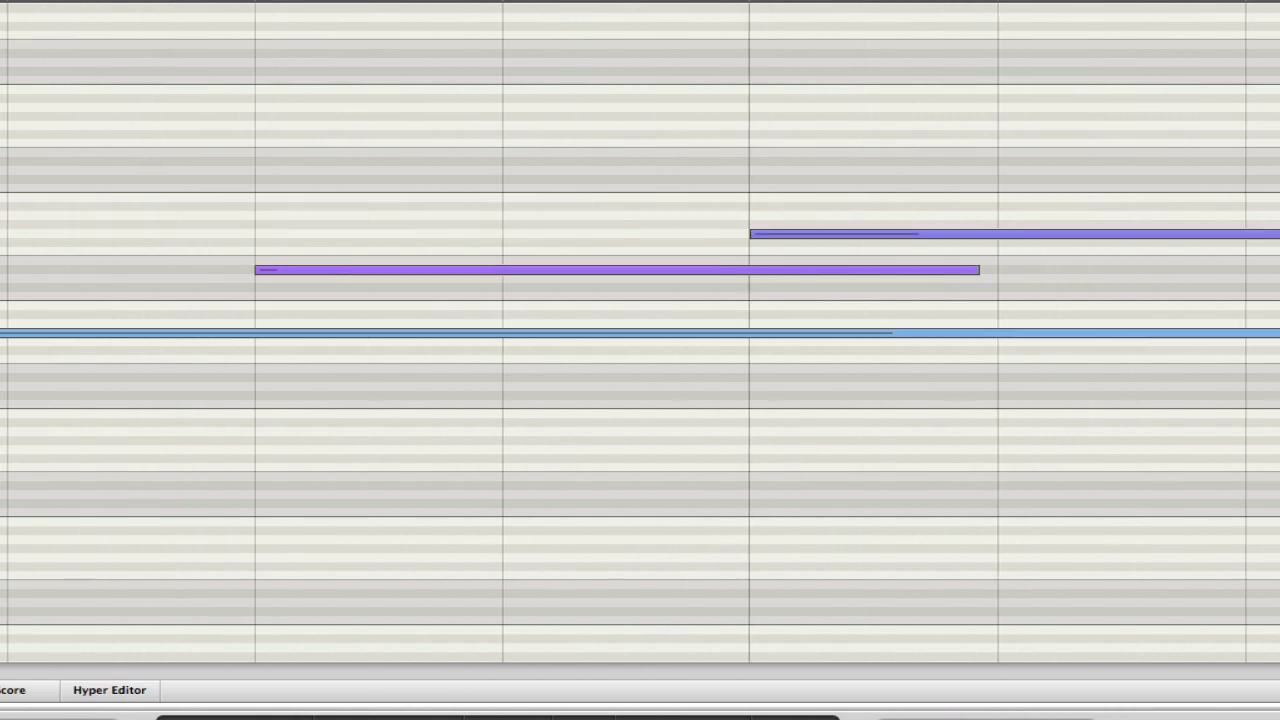
key("super+Left")
key("super+Left")
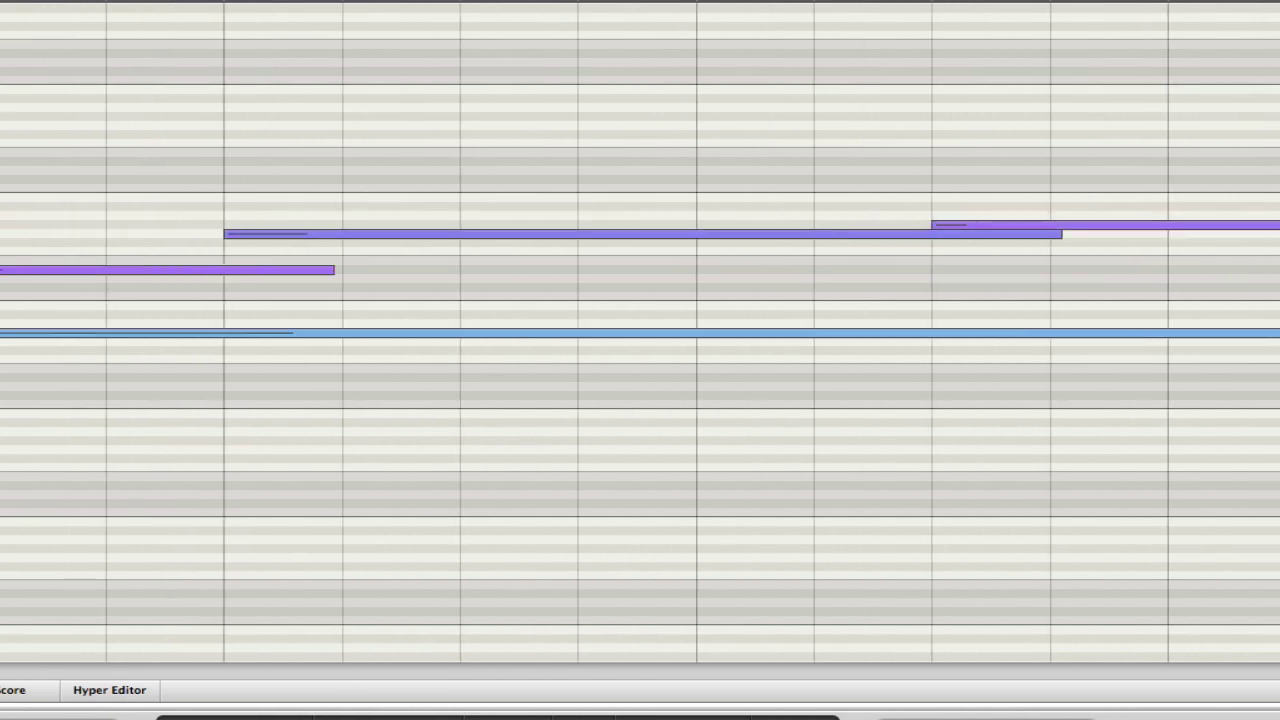
key("super+Left")
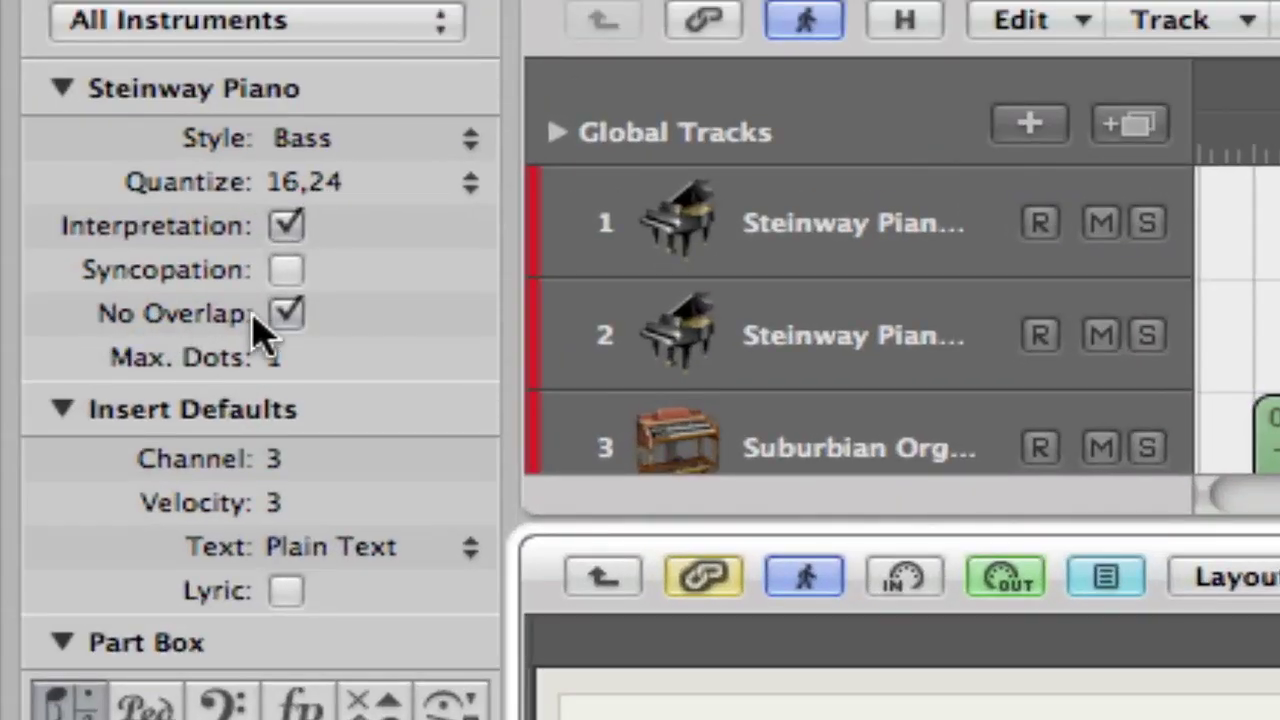
Uncheck No Overlap in the Steinway Piano staff style.
left_click(287, 315)
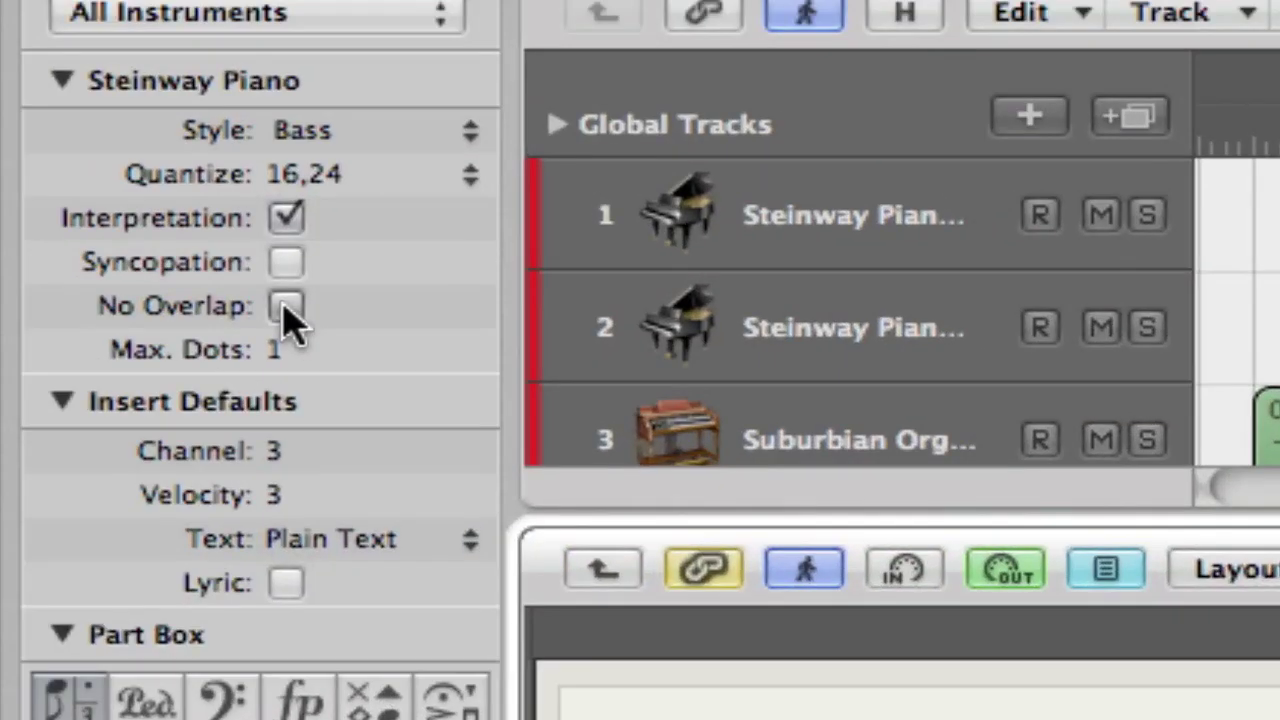
Re-check the No Overlap box for the Steinway Piano staff.
left_click(33, 89)
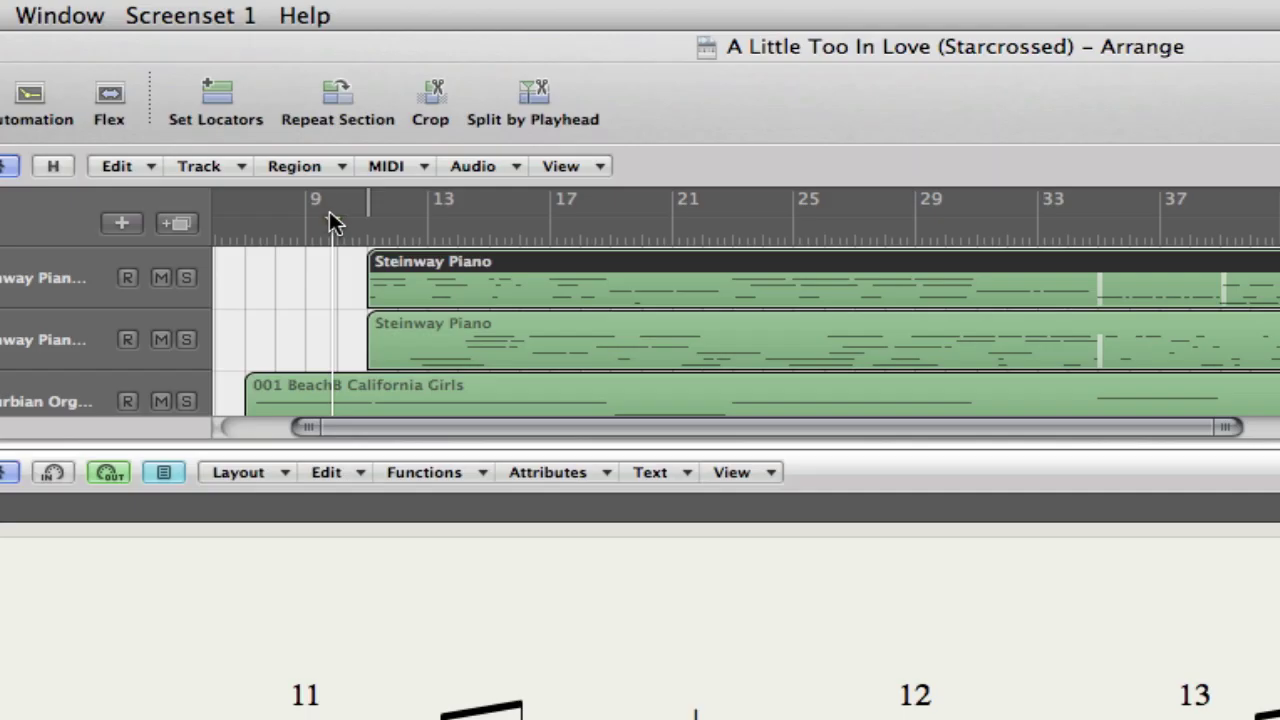
Set the playhead to bar 9, select the top Steinway Piano region, and open its Quantize value list.
left_click_drag(331, 214, 306, 214)
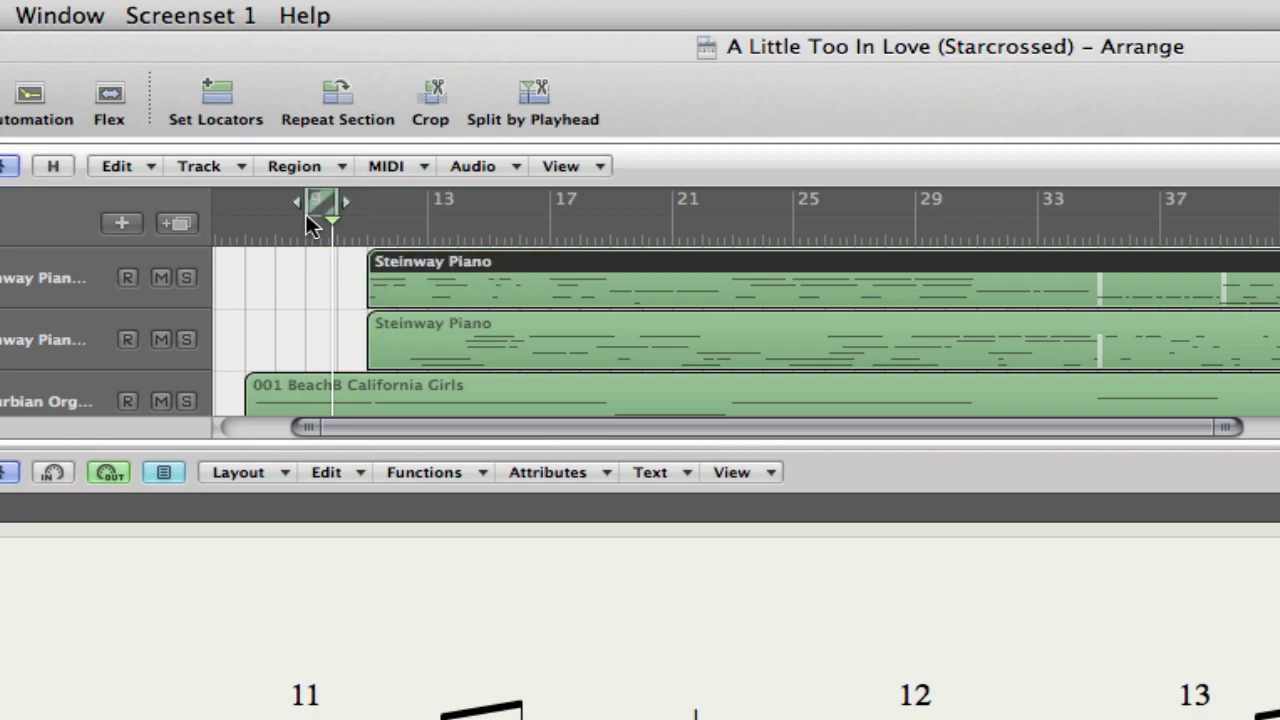
left_click(317, 245)
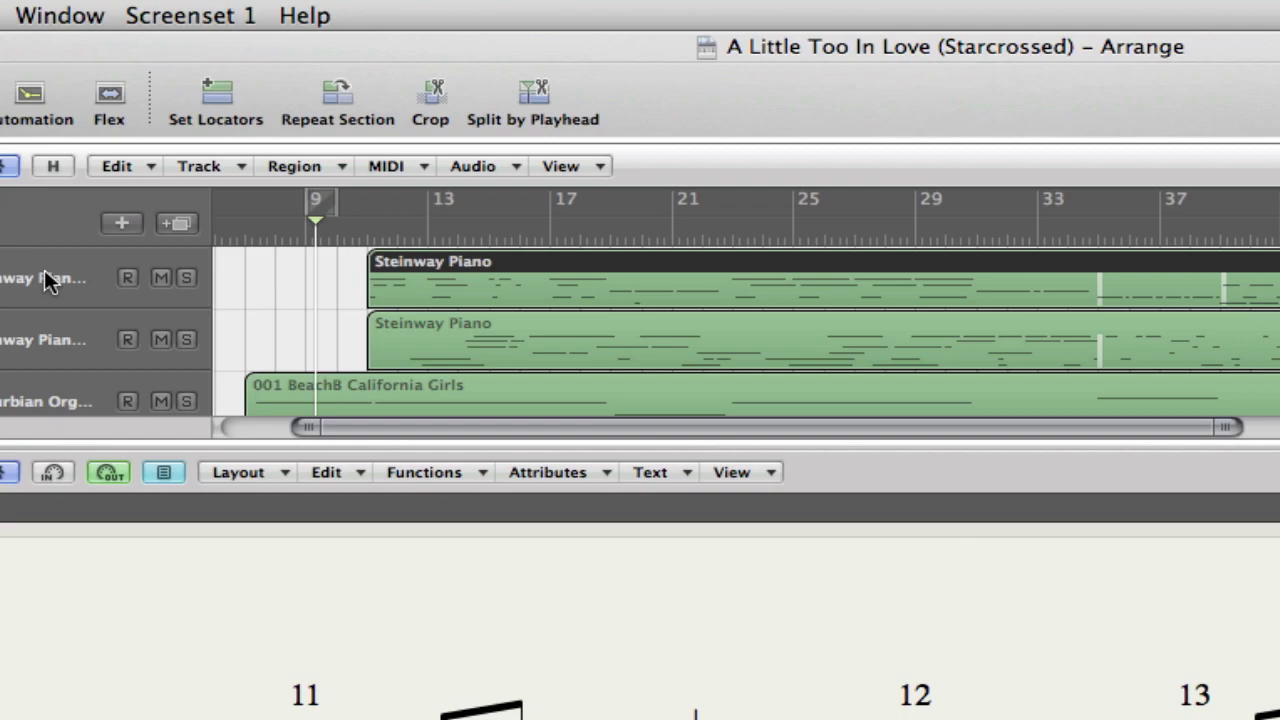
left_click(503, 262)
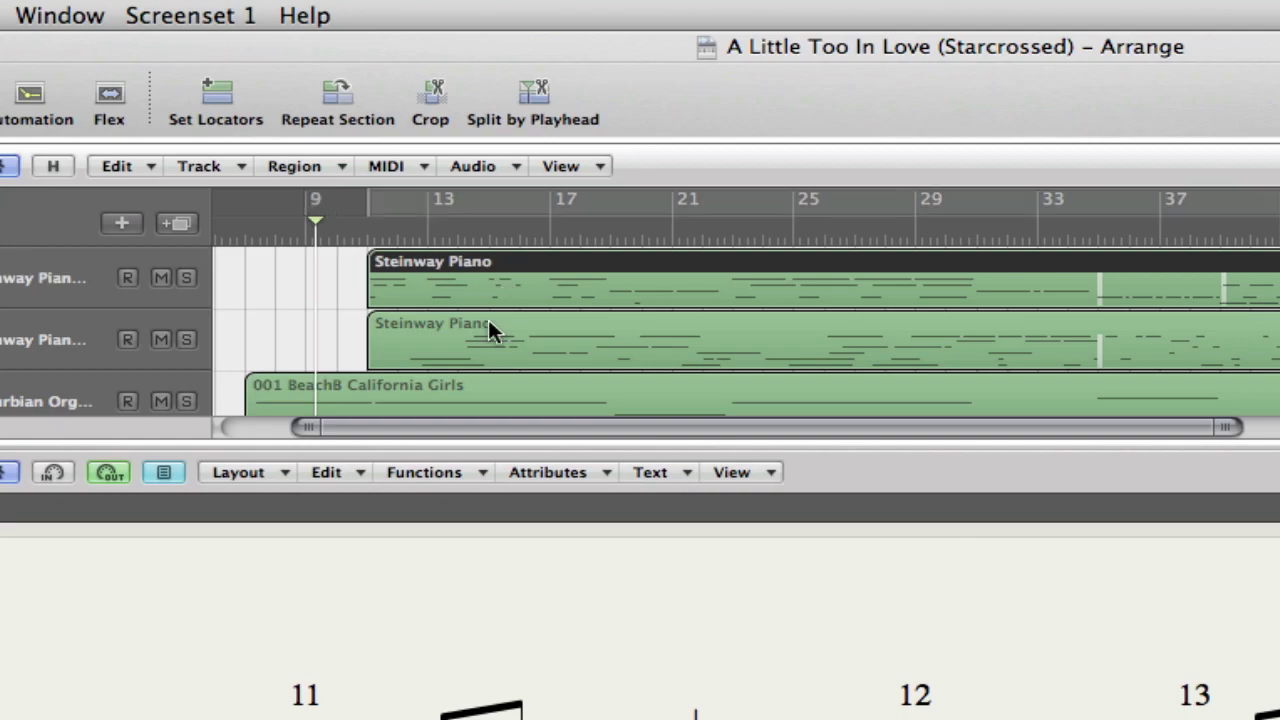
left_click(416, 268)
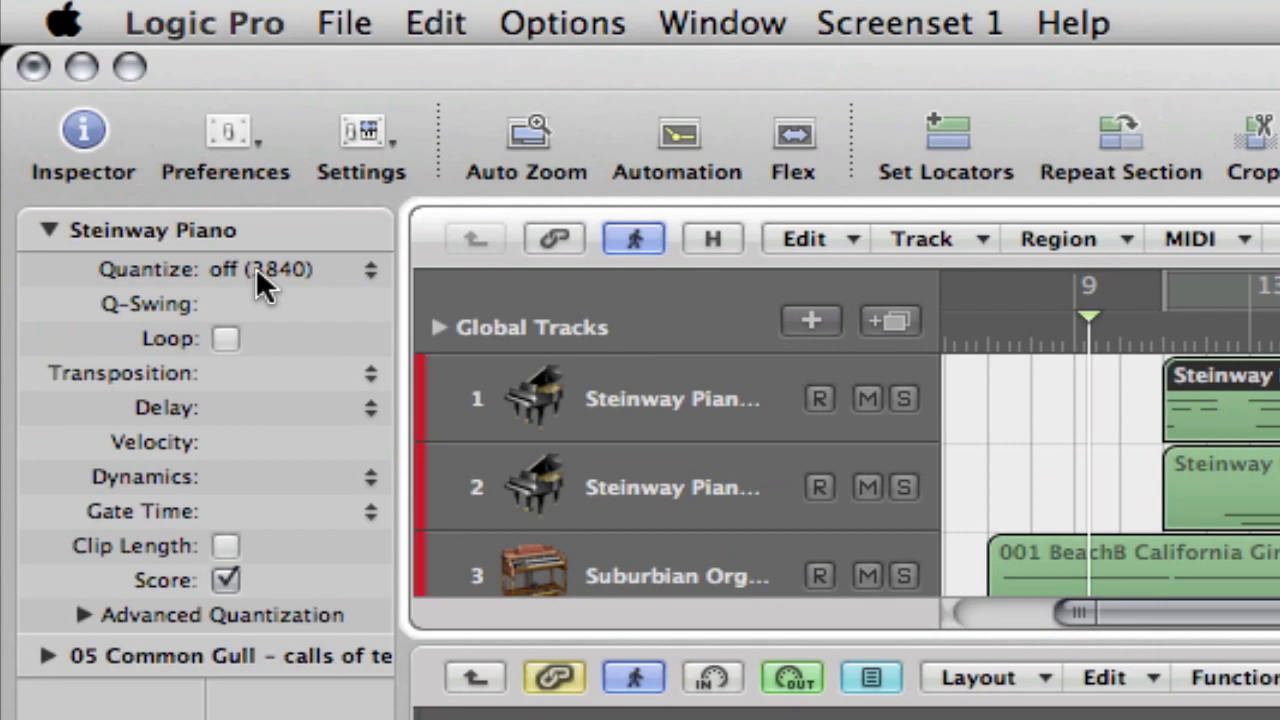
left_click(262, 270)
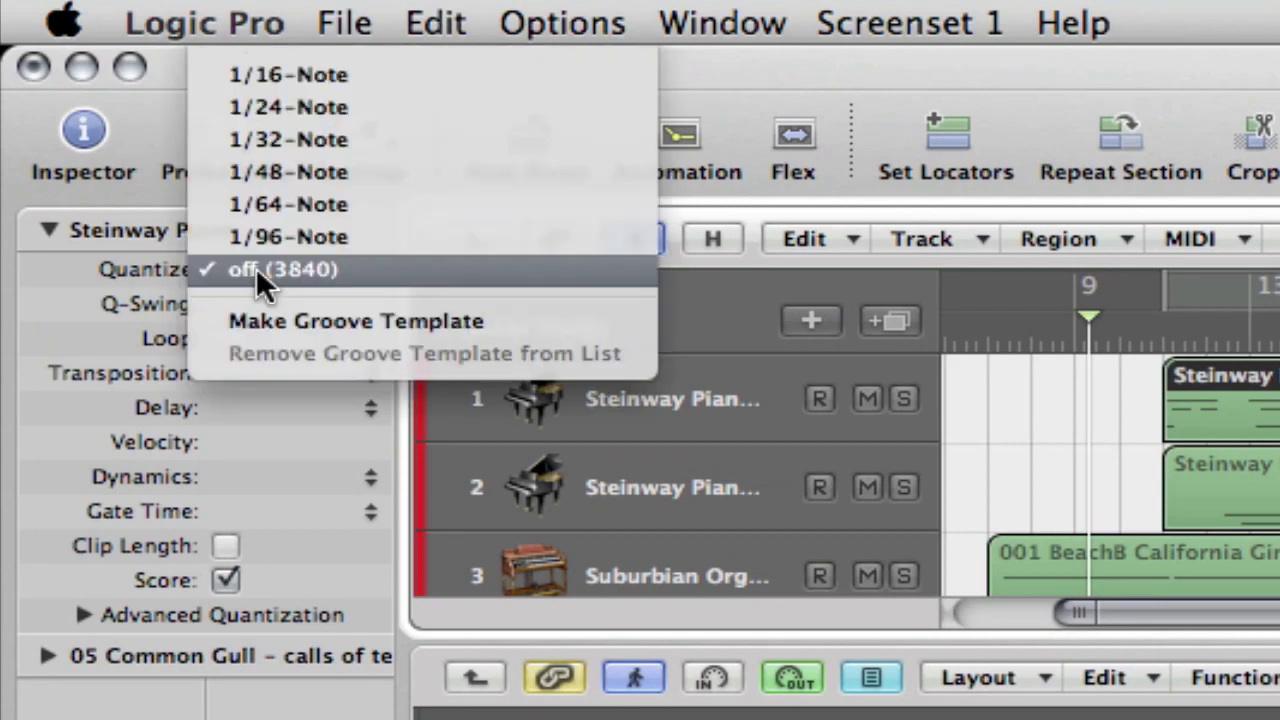
key("Escape")
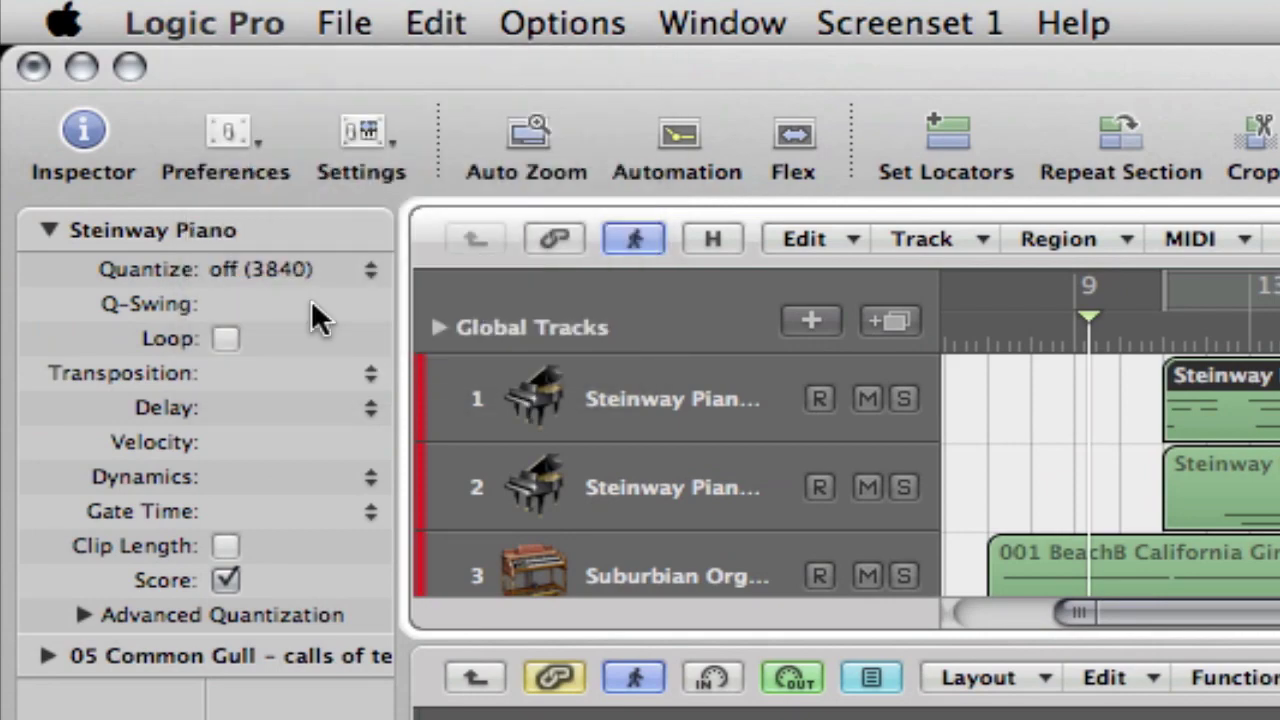
left_click(275, 269)
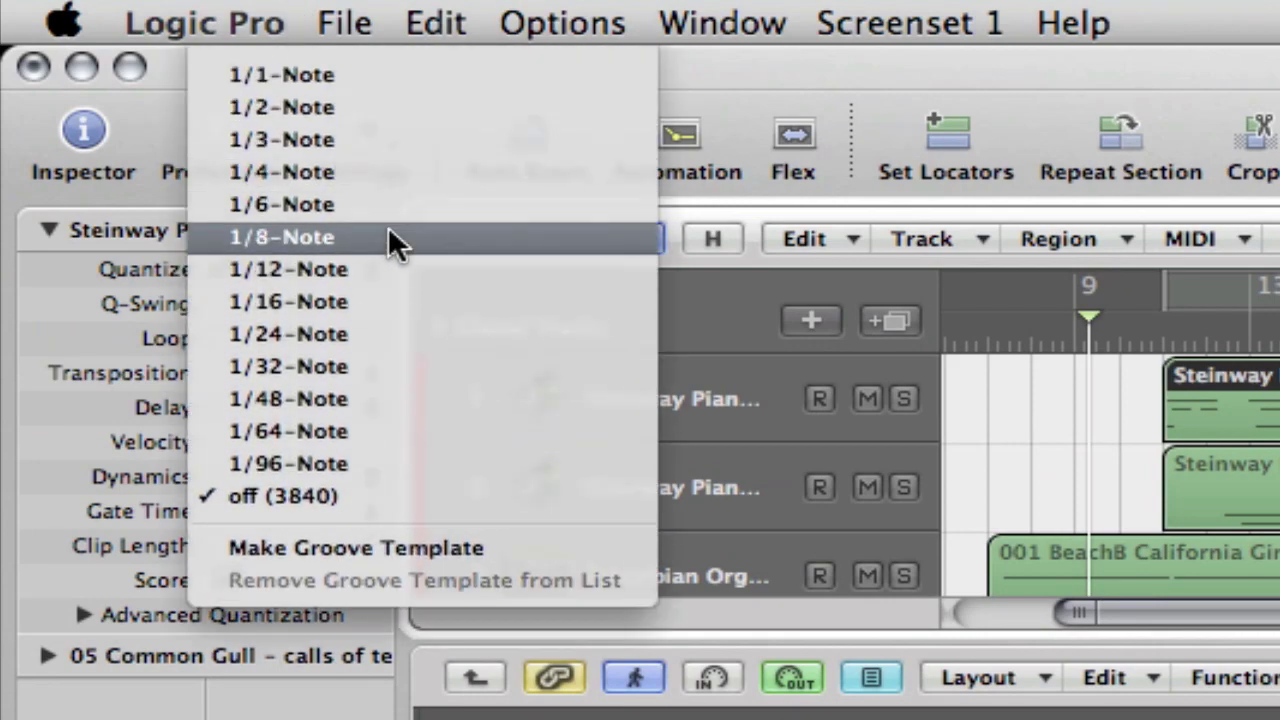
Close the Quantize list and scroll the score down through bar 63 and back up.
key("Escape")
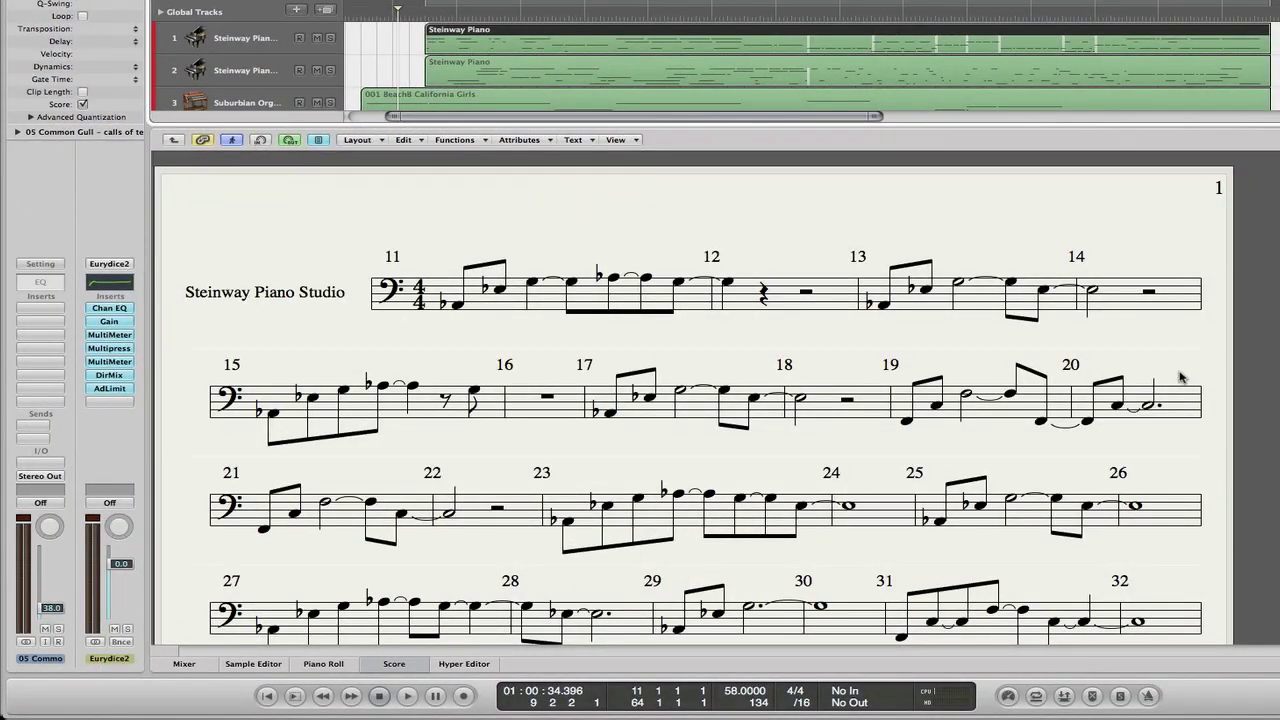
scroll(706, 398, "down", 10)
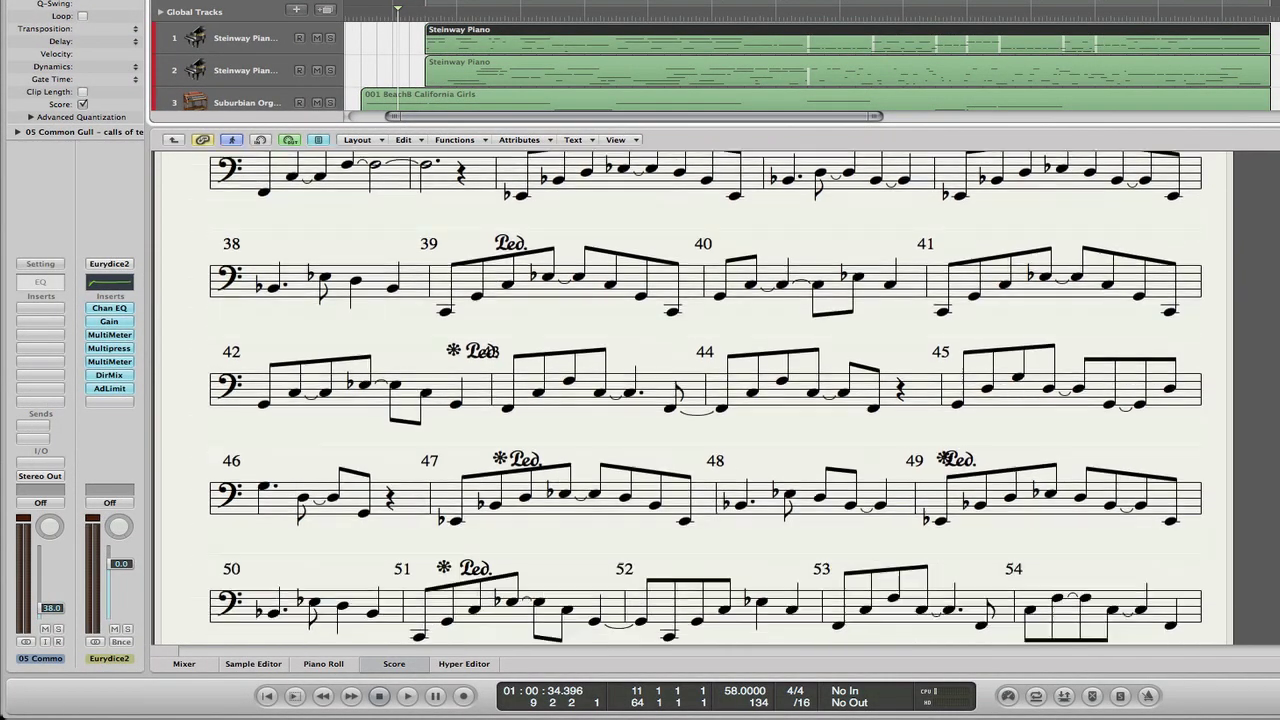
scroll(706, 398, "down", 8)
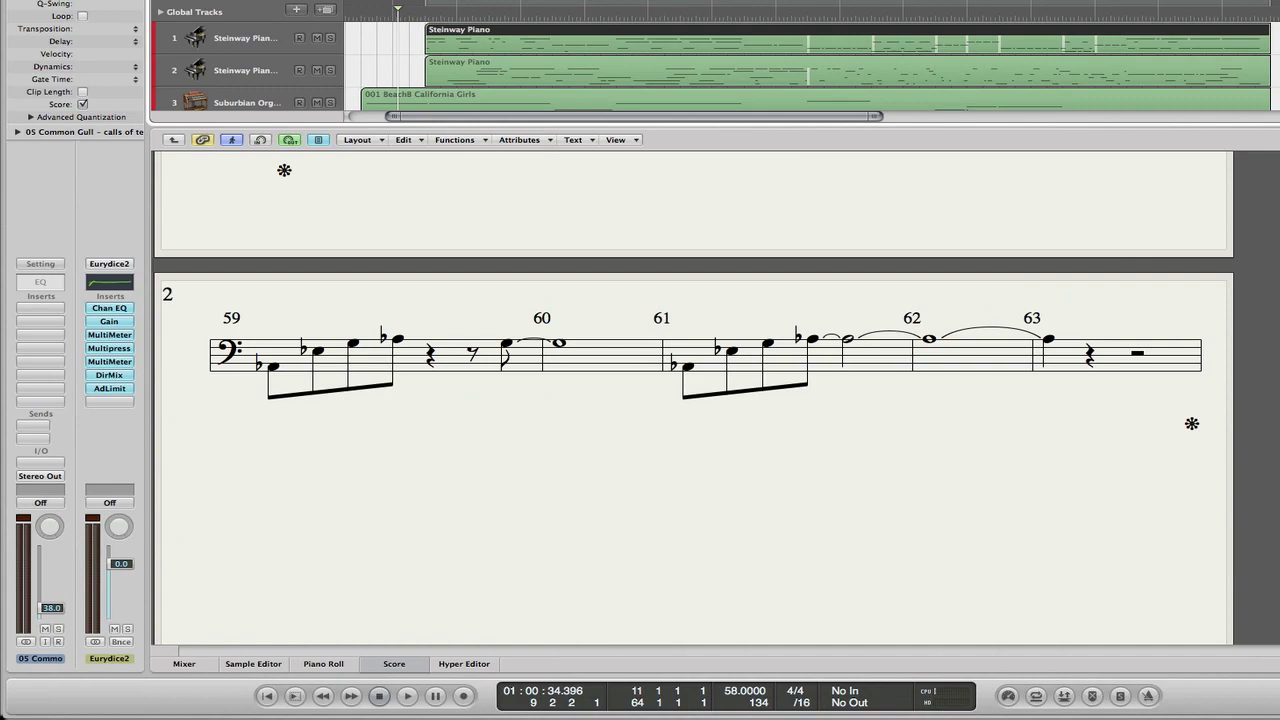
scroll(706, 398, "down", 2)
scroll(706, 398, "up", 20)
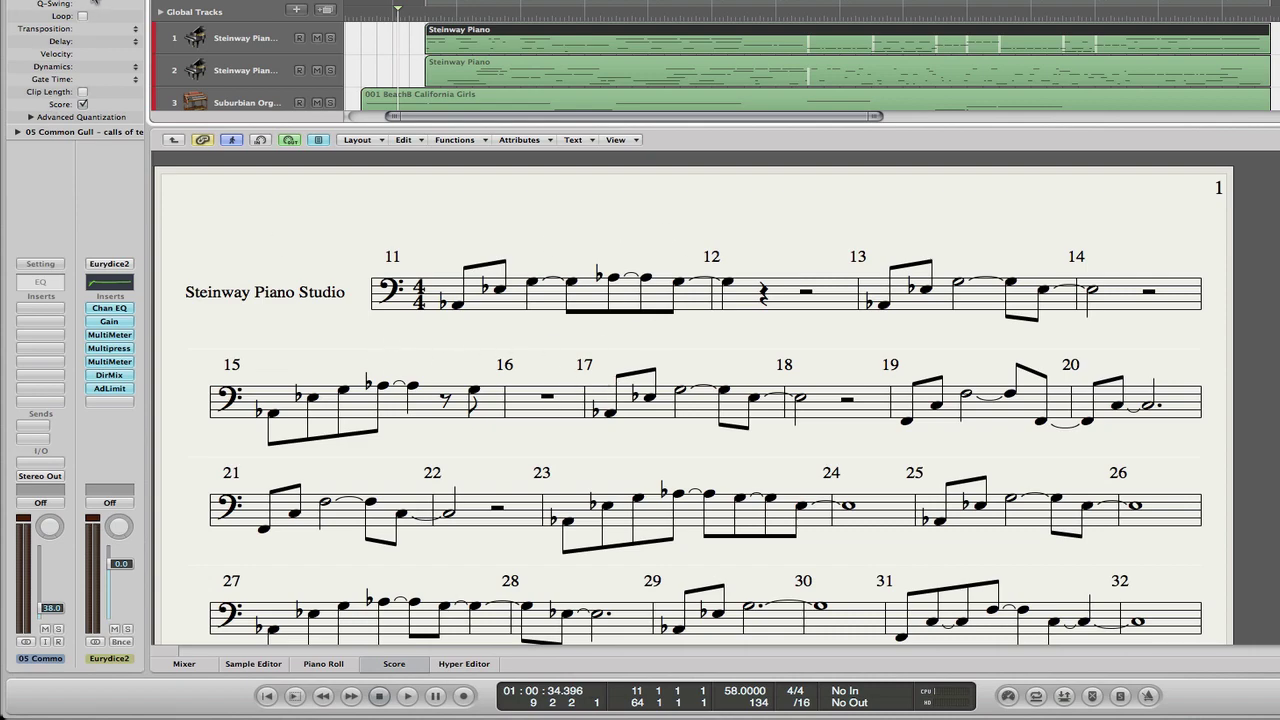
Apply quantization destructively to the top Steinway Piano region, then normalize it without Channel, Delay.
left_click(440, 0)
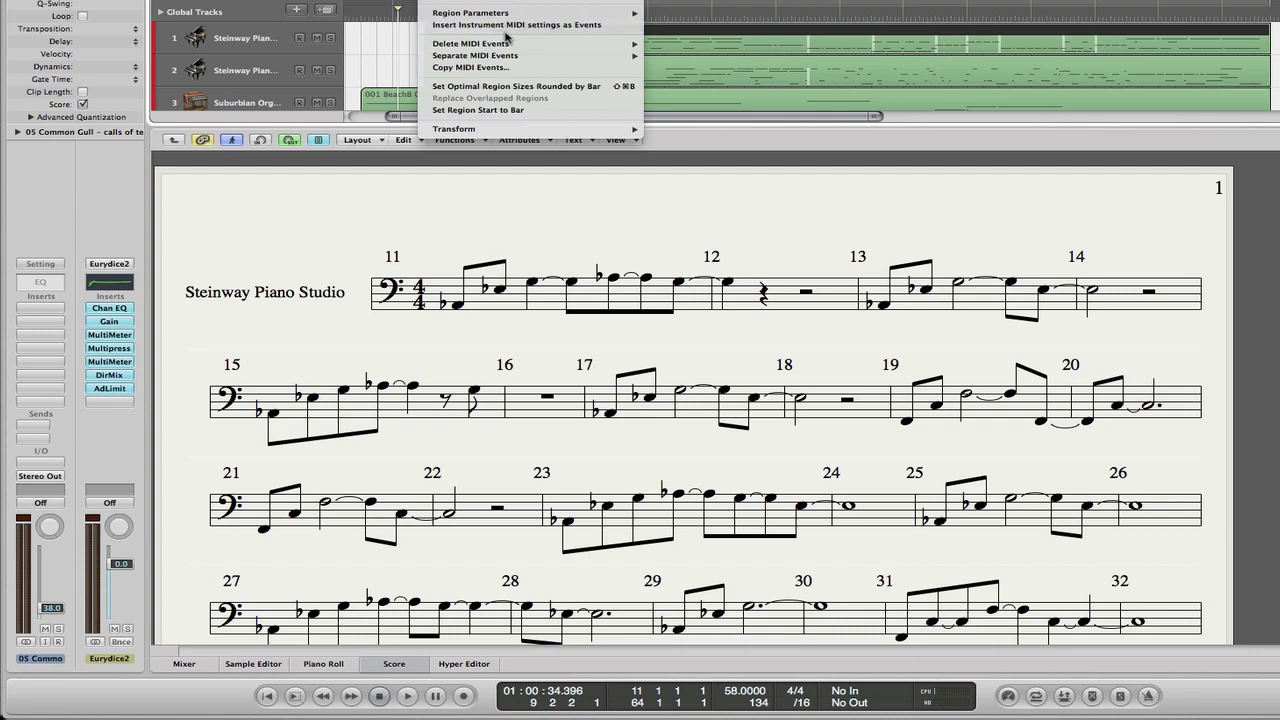
mouse_move(505, 48)
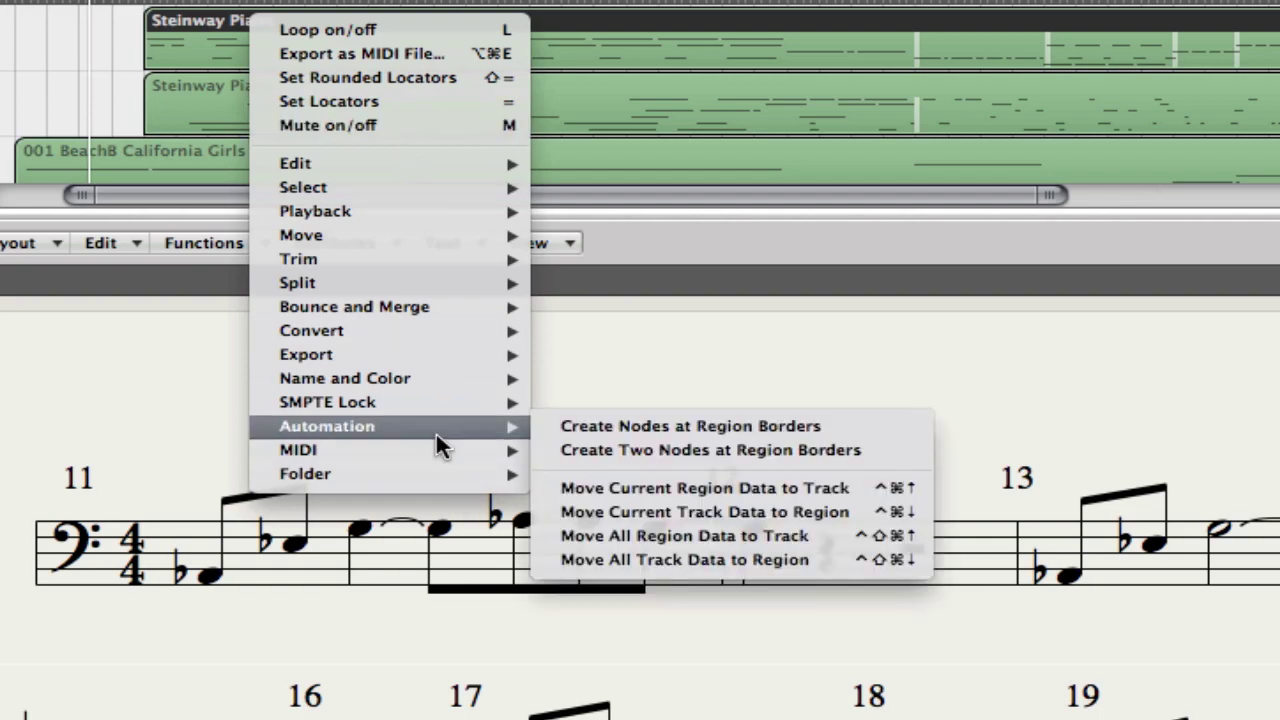
mouse_move(436, 452)
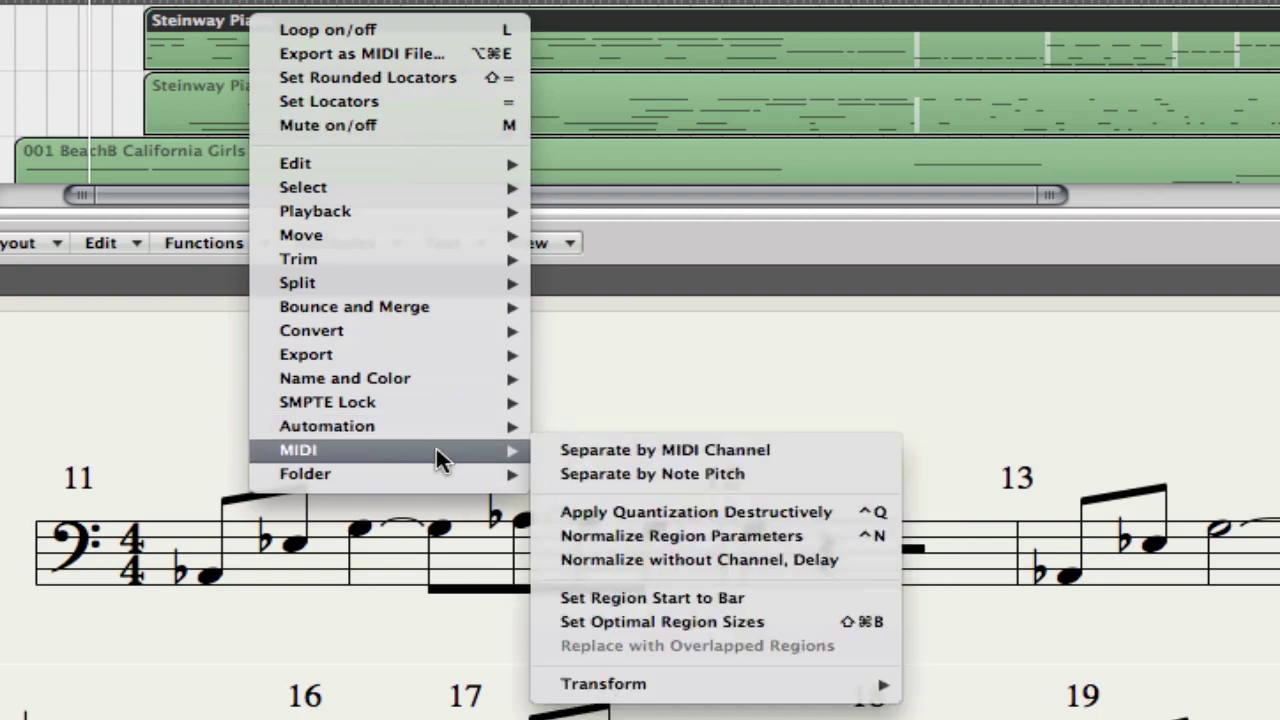
left_click(861, 517)
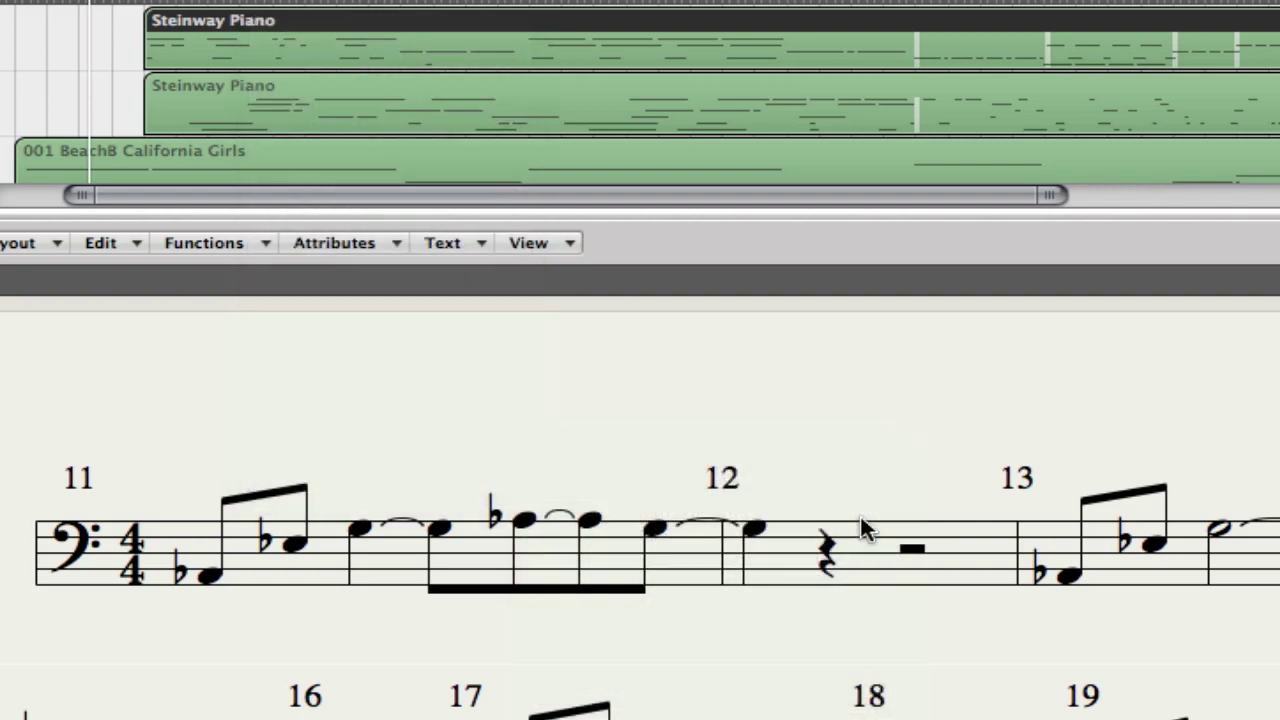
right_click(272, 20)
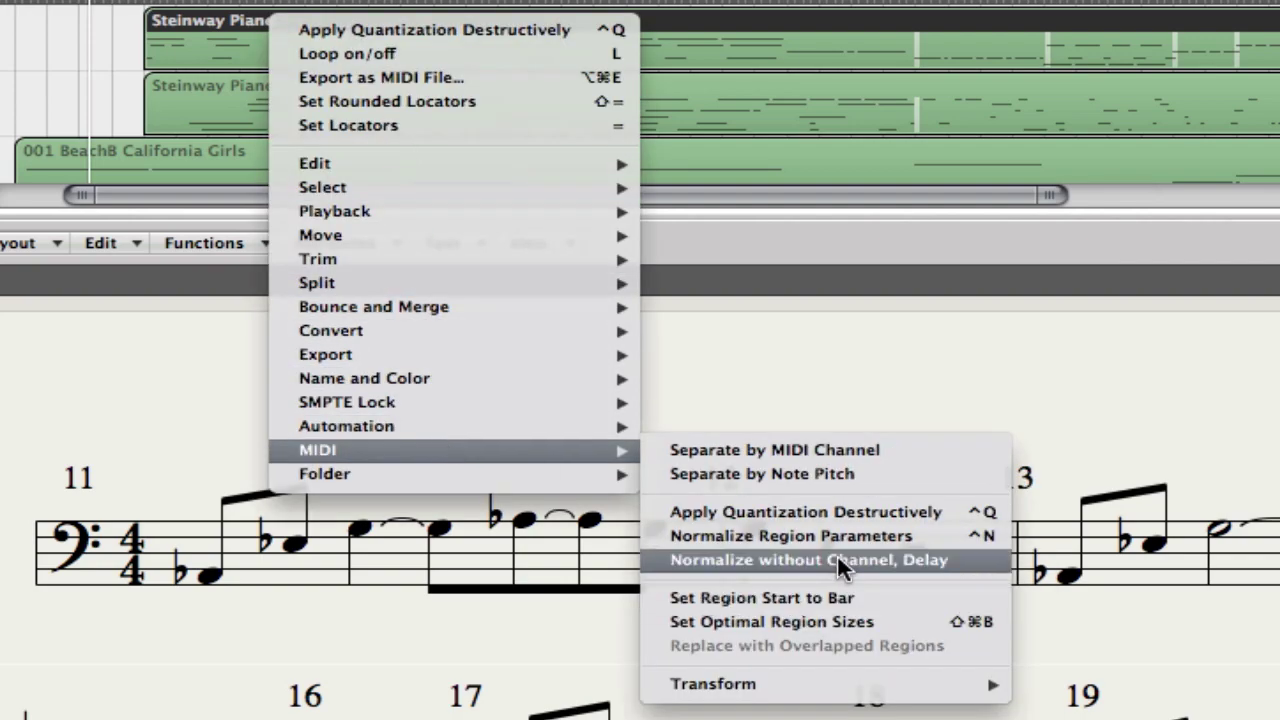
left_click(835, 536)
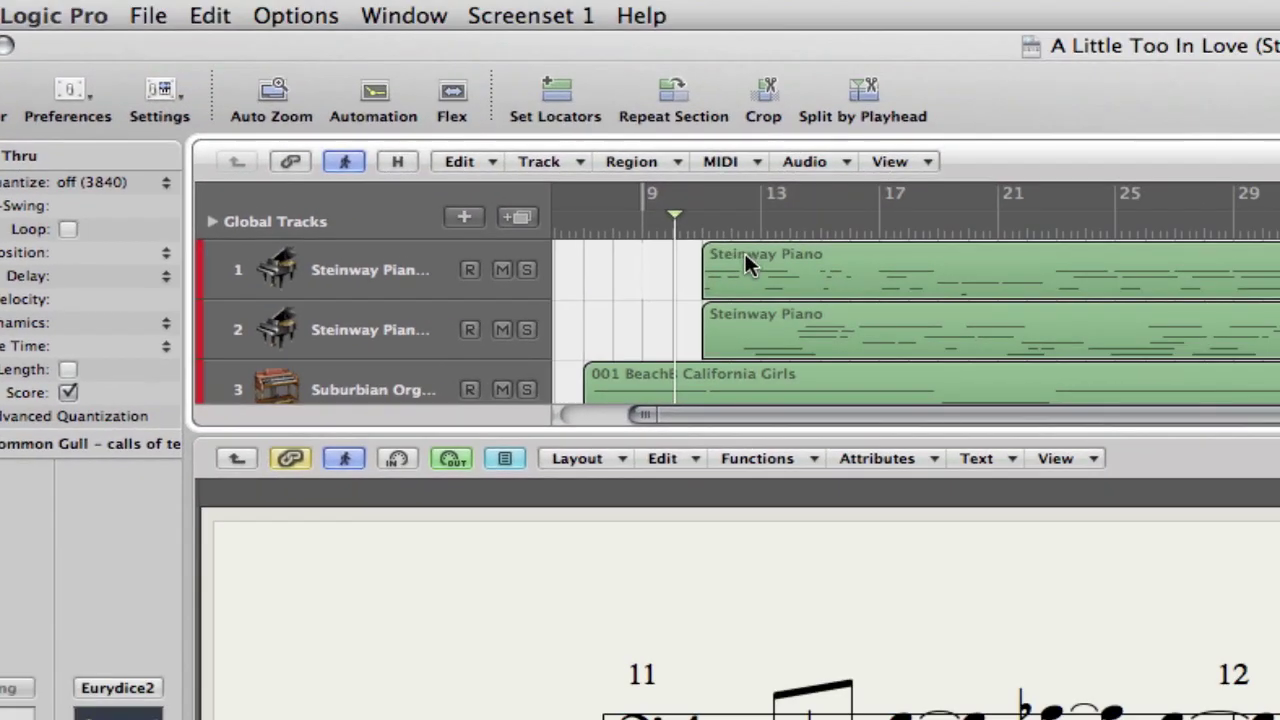
Export the top Steinway Piano region as 'A Little Too In Love (Starcrossed) piano.mid', replacing the old file.
left_click(1256, 211)
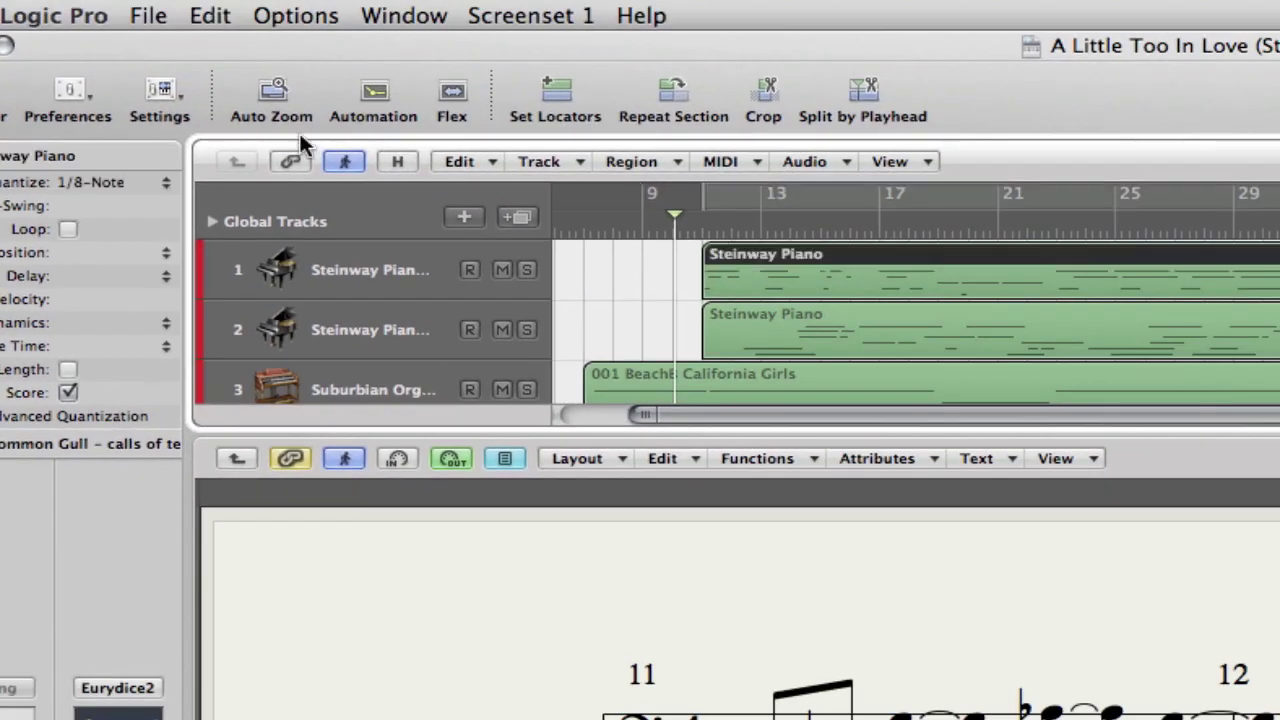
left_click(148, 17)
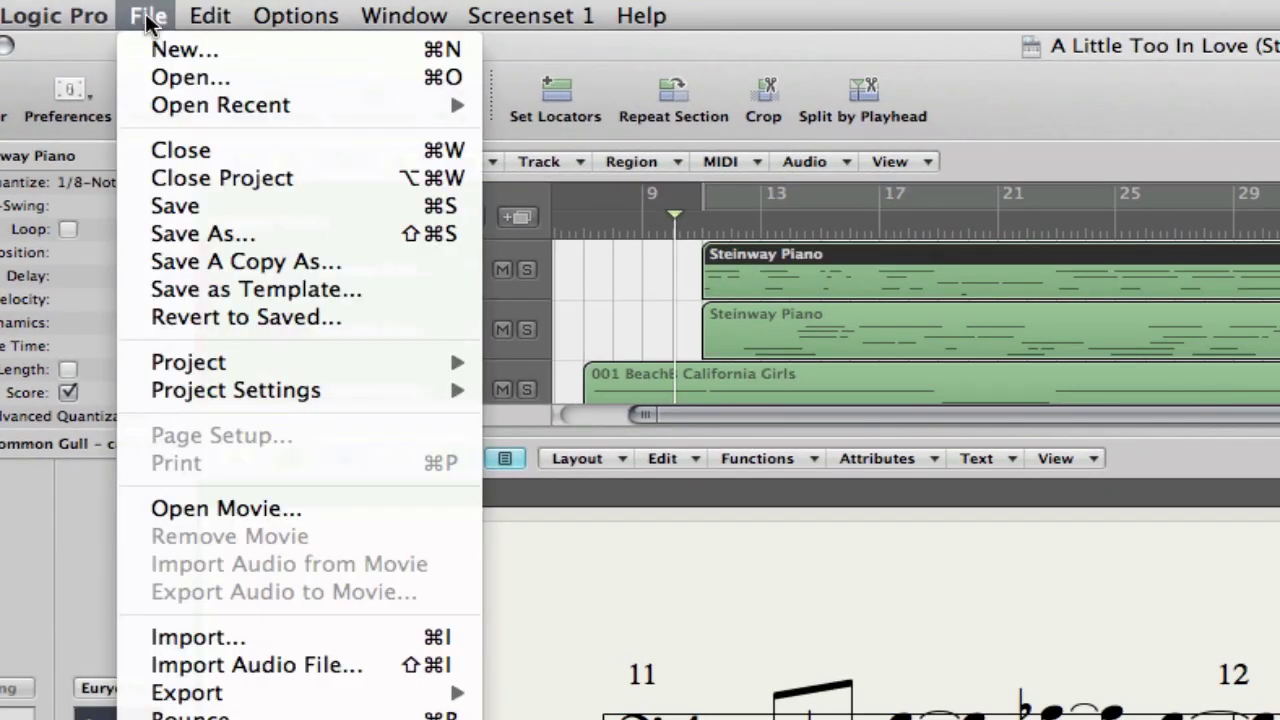
mouse_move(425, 686)
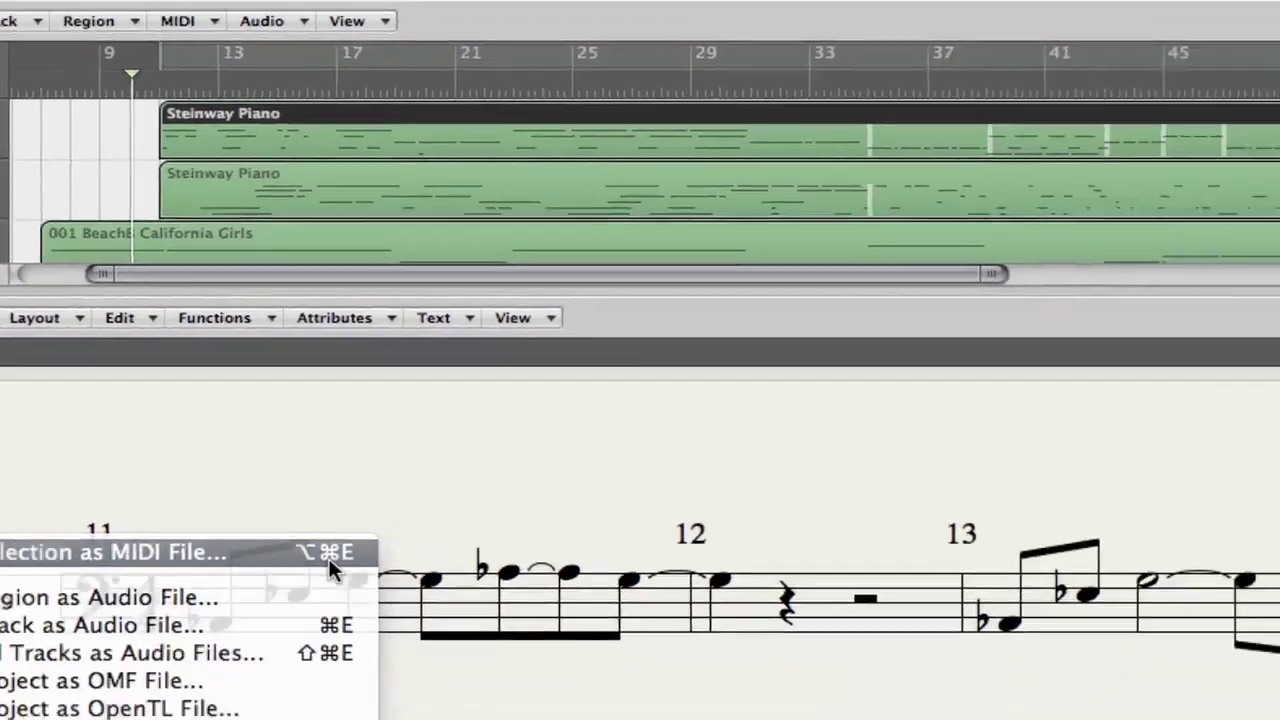
left_click(873, 705)
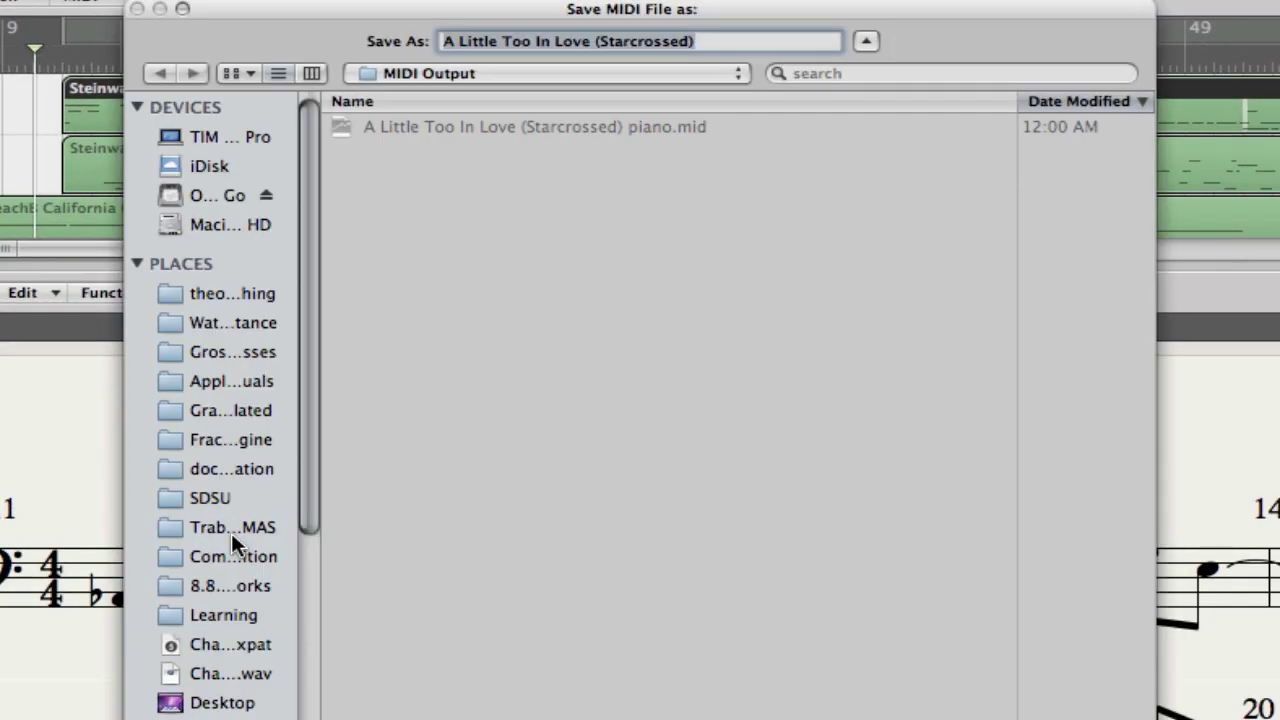
left_click(645, 126)
left_click(815, 36)
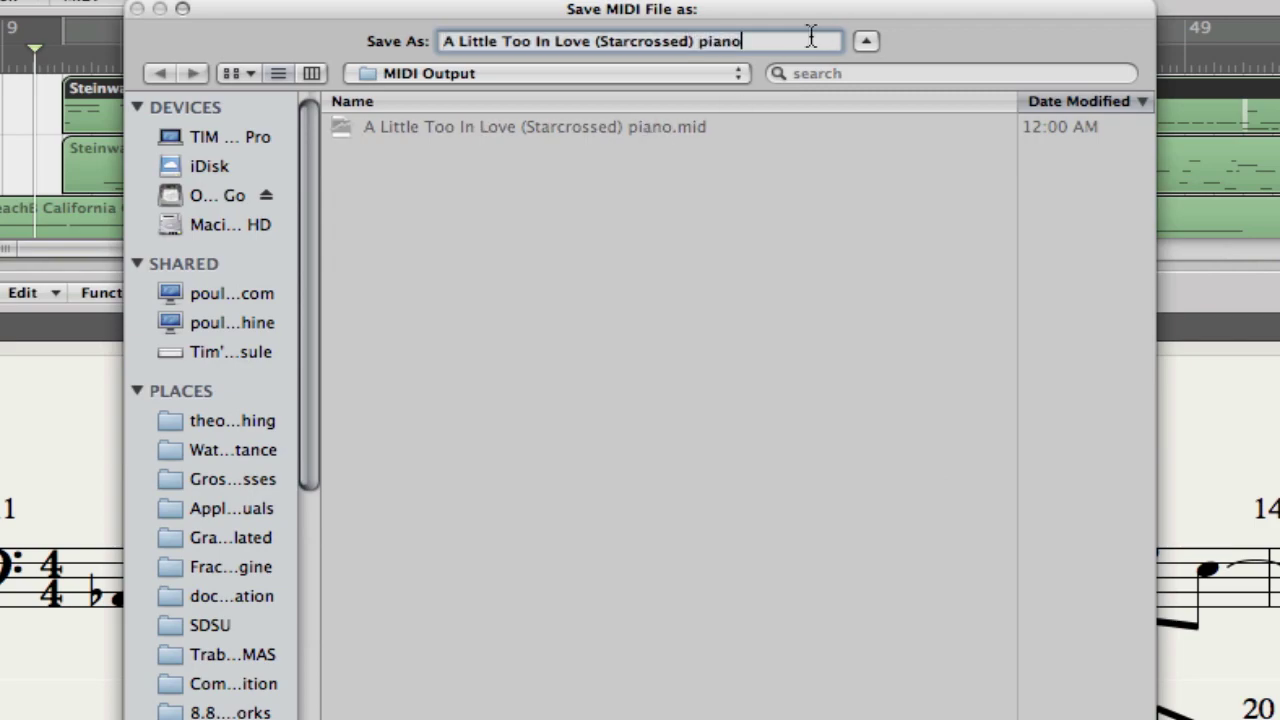
key("Return")
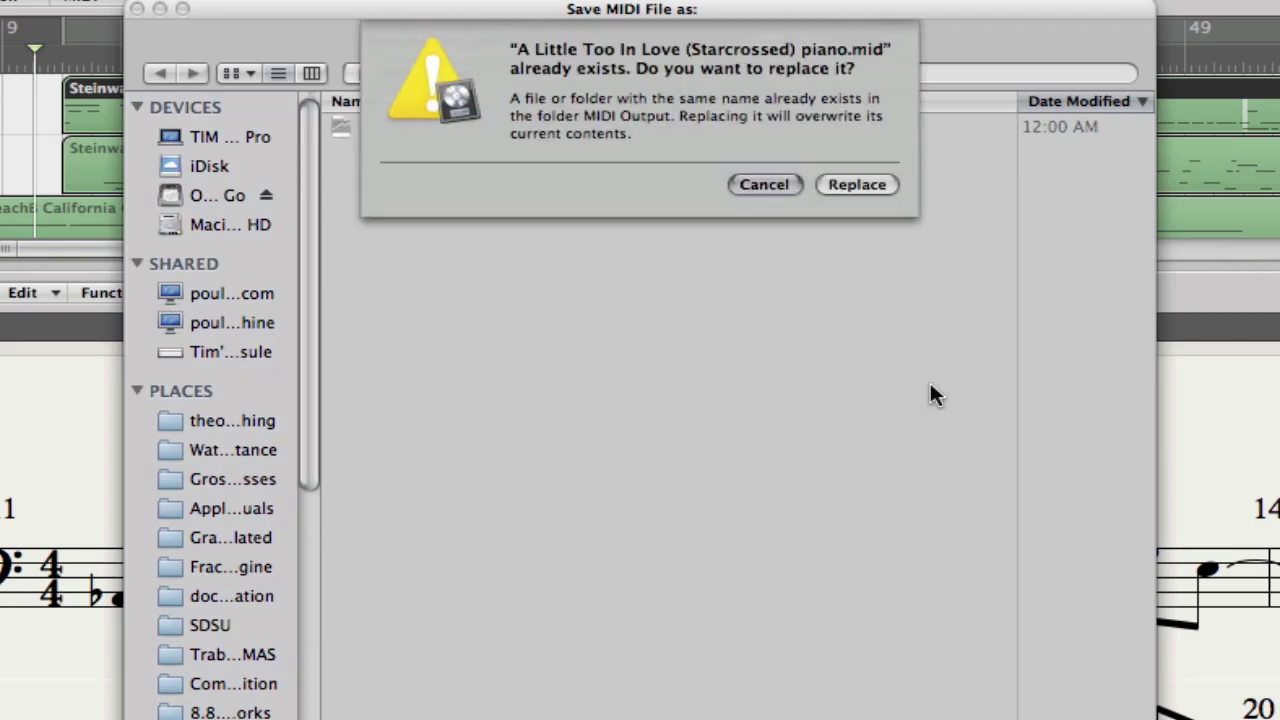
left_click(852, 180)
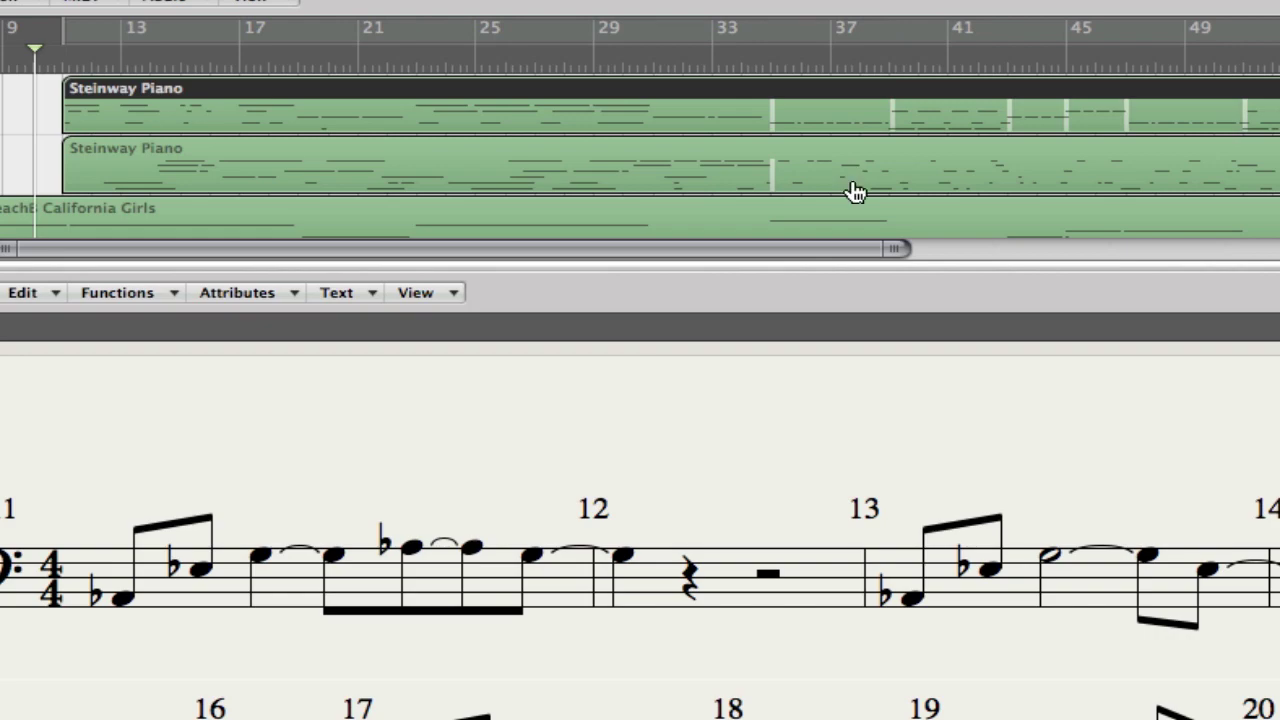
Open the saved piano.mid from its Finder folder in Sibelius 6.
key("super+Tab")
left_click(1234, 78)
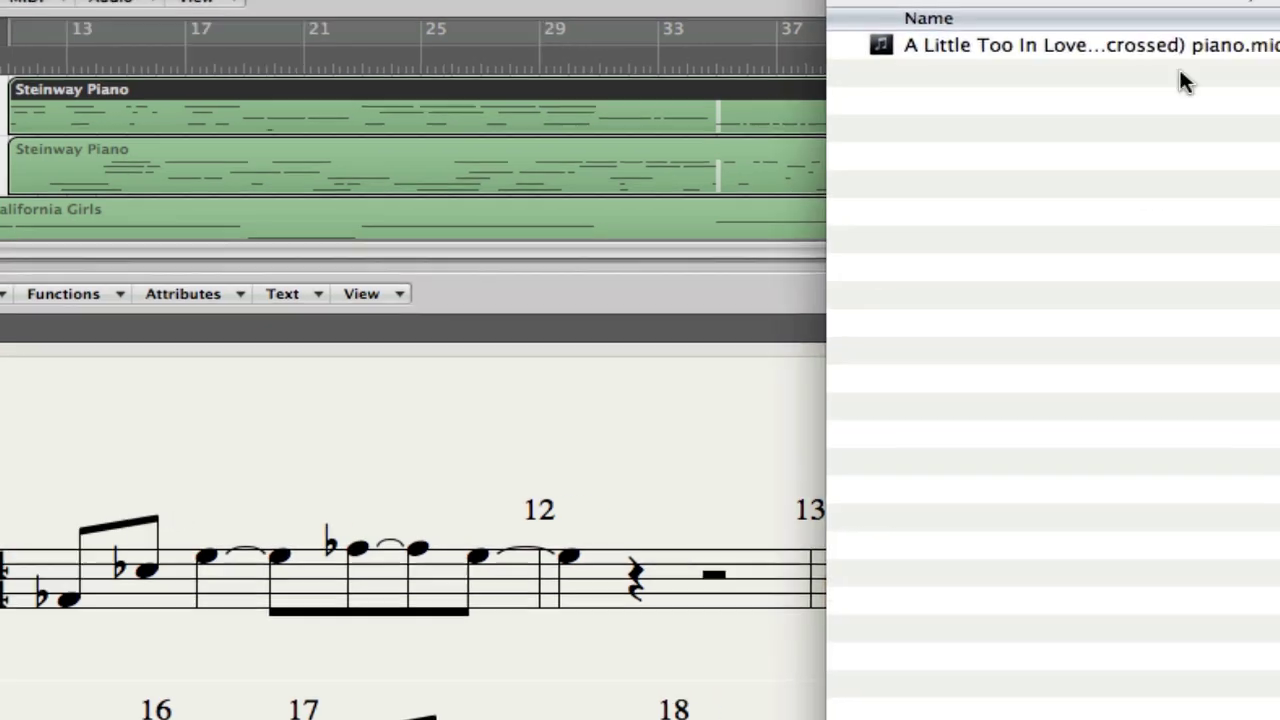
left_click(563, 54)
right_click(563, 54)
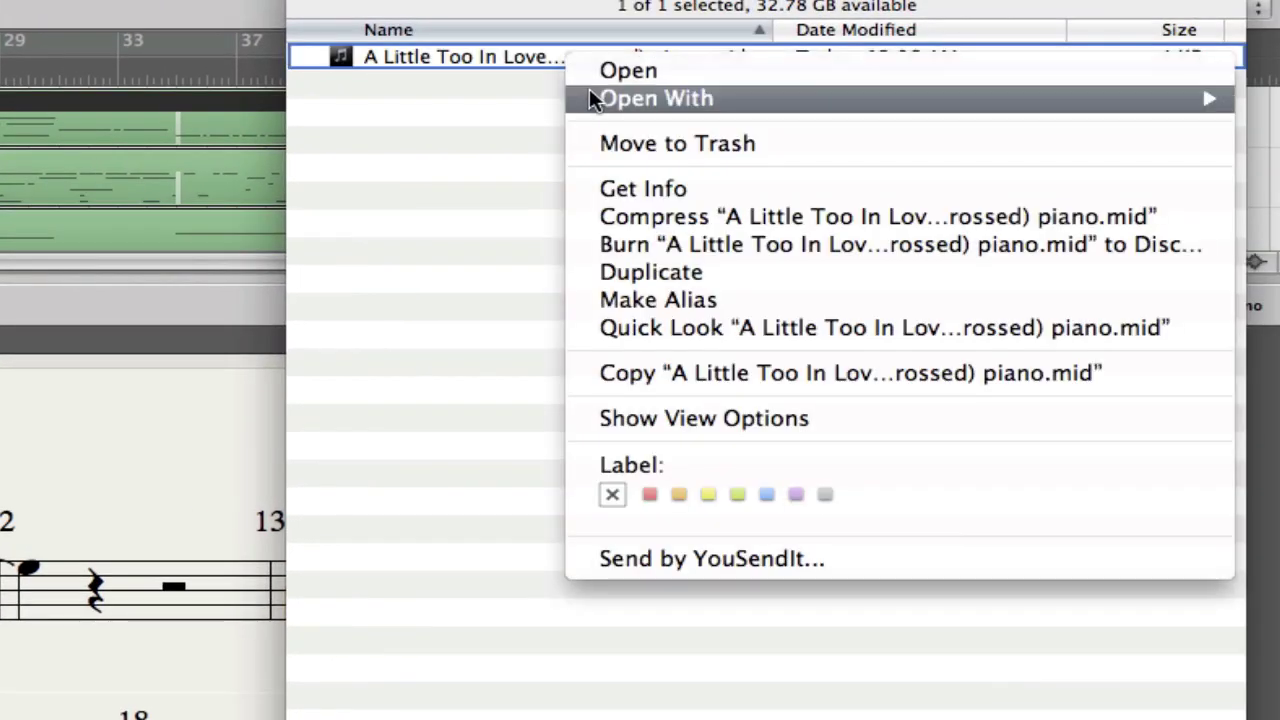
mouse_move(578, 100)
left_click(274, 518)
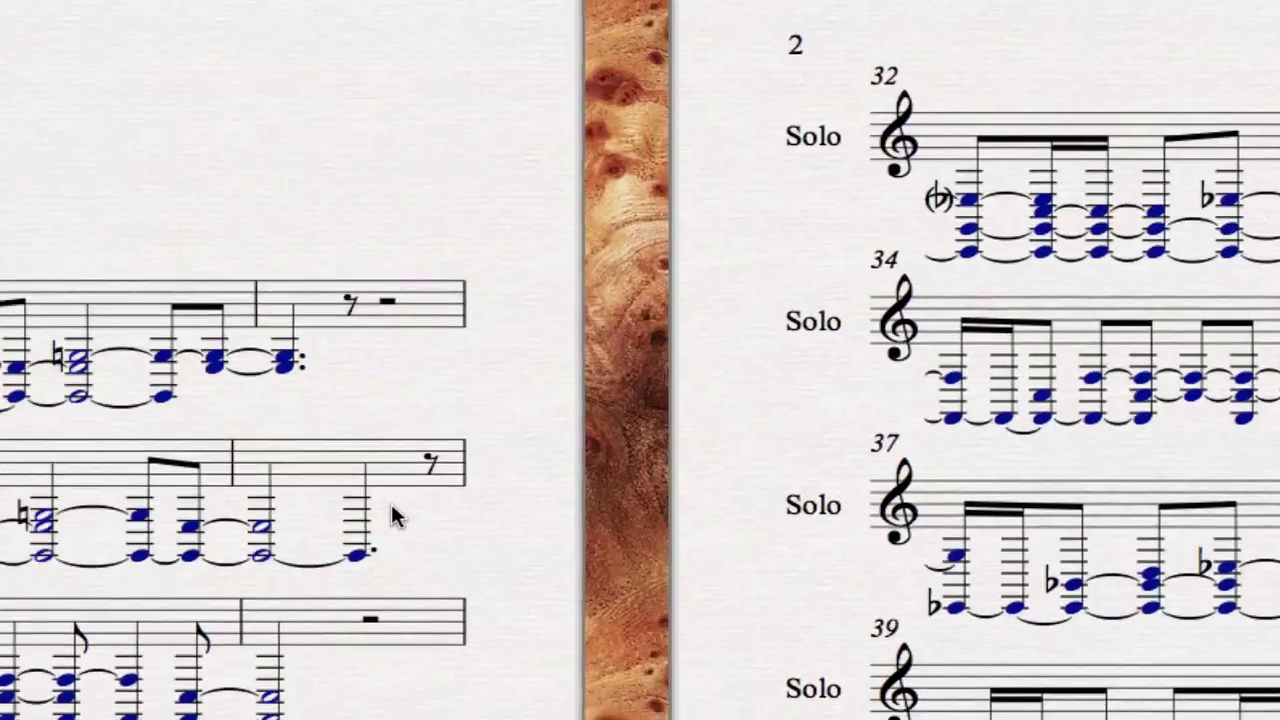
Accept the MIDI import settings and switch the whole top Solo staff to bass clef.
left_click(955, 688)
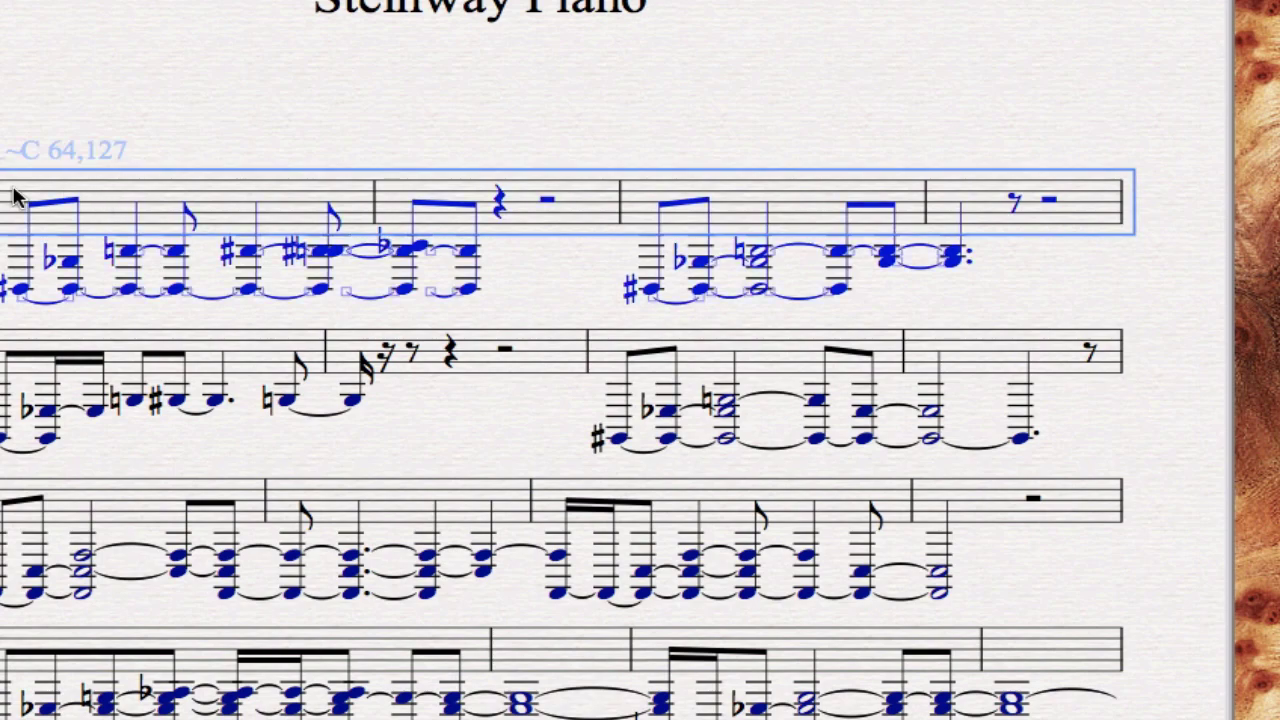
left_click(14, 74)
double_click(21, 194)
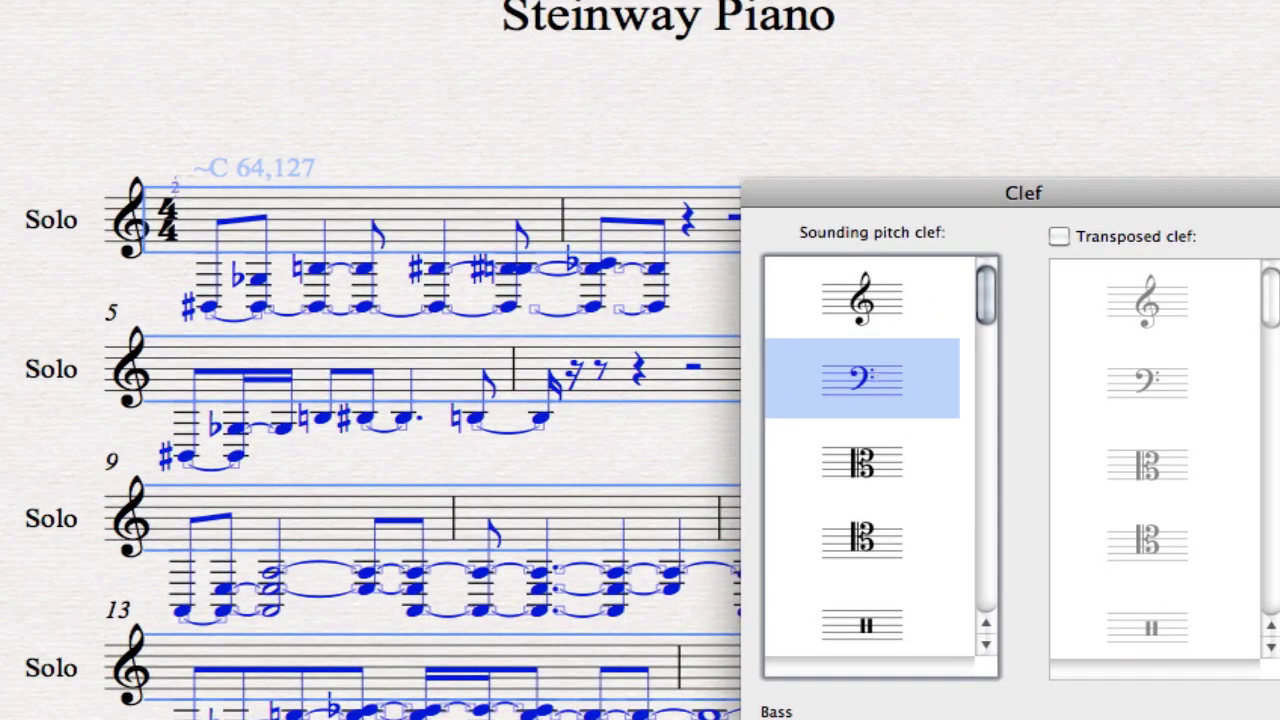
key("Return")
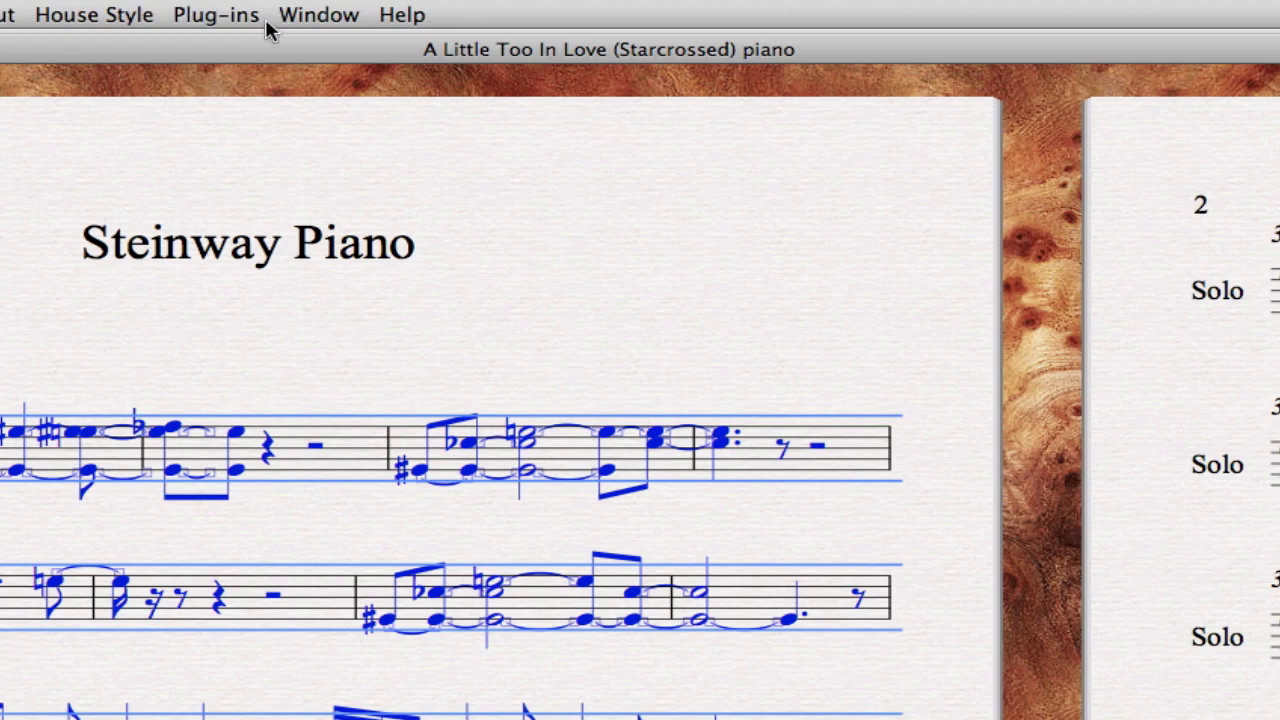
Run Accidentals > Respell Sharps as Flats so G-sharps become A-flats, then reselect the Solo staff.
left_click(211, 20)
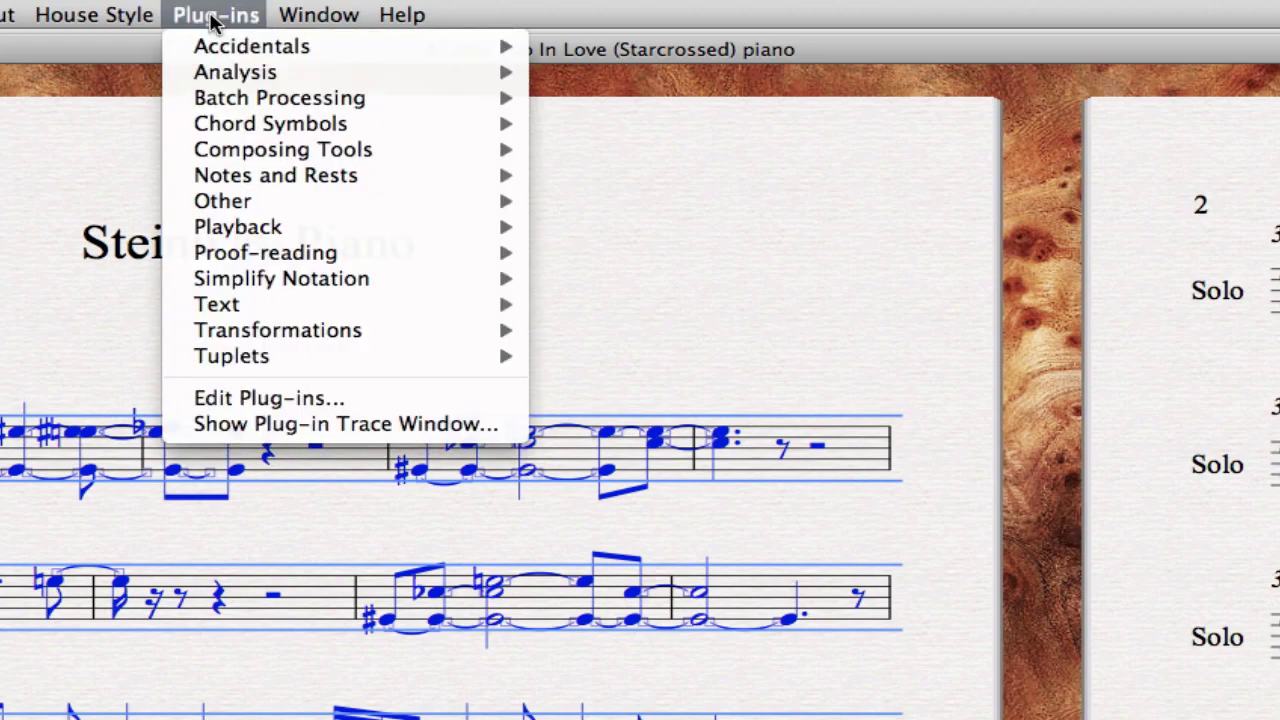
mouse_move(217, 56)
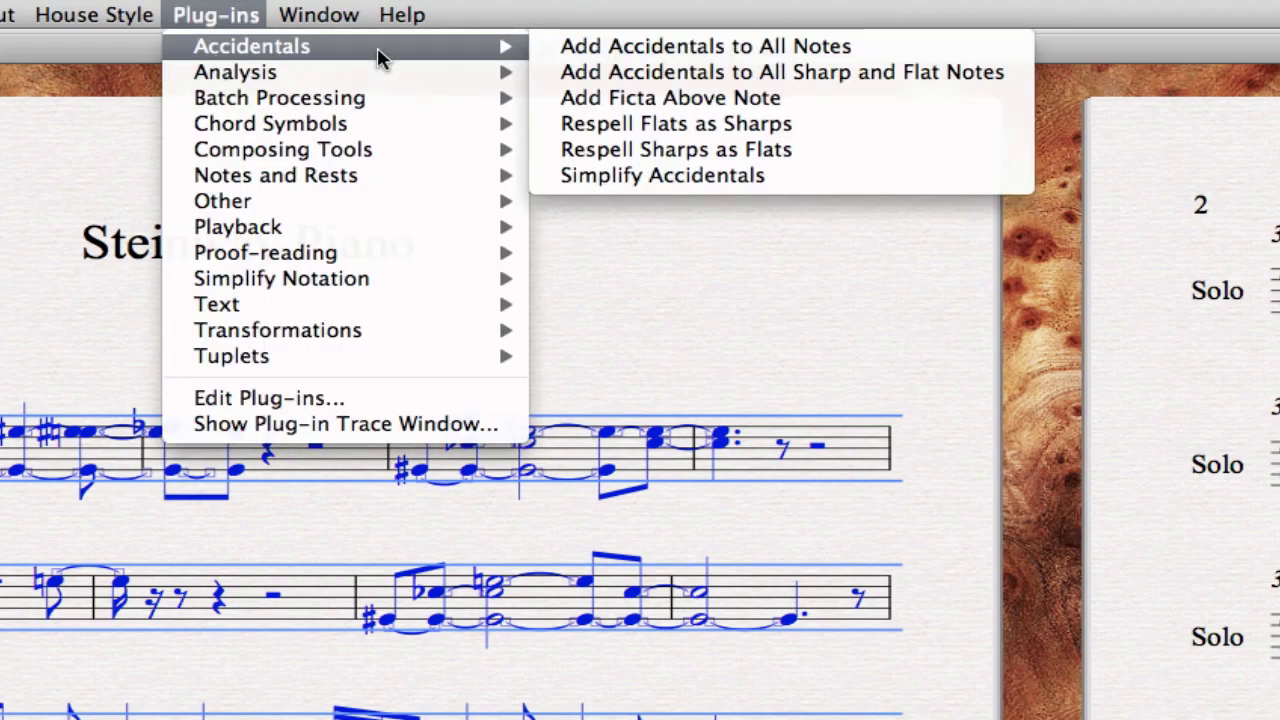
left_click(743, 166)
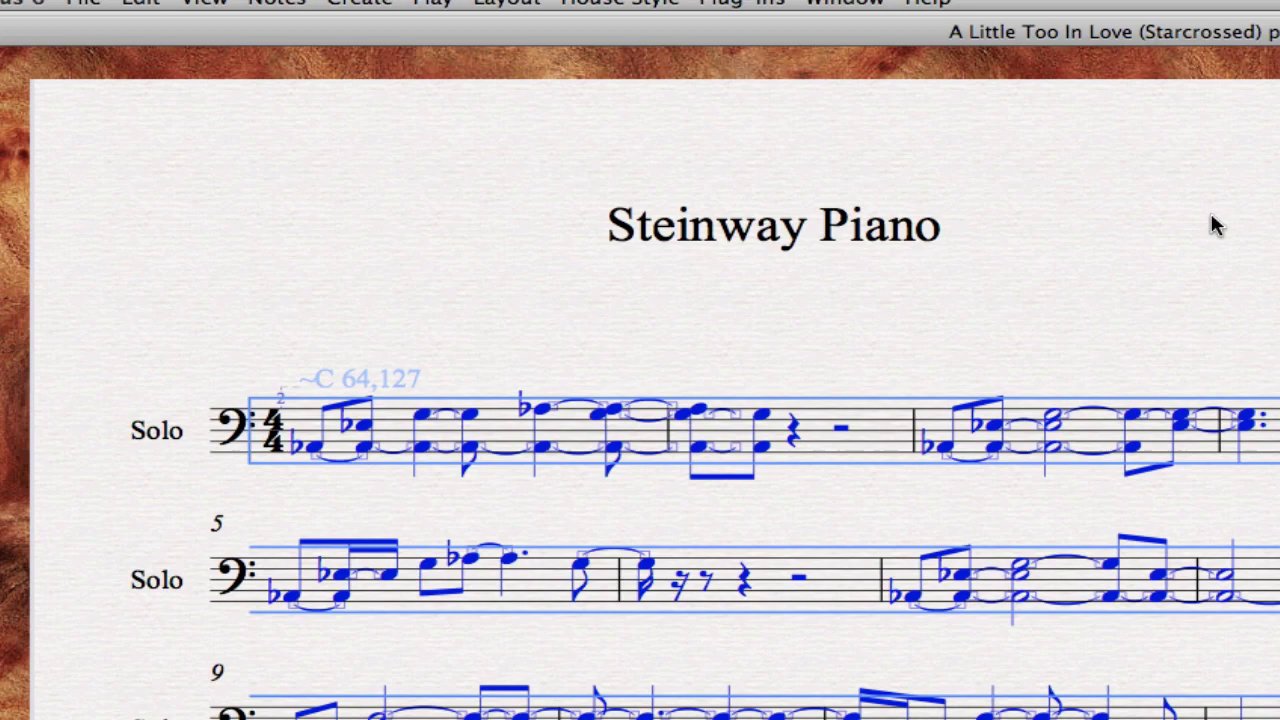
left_click(1160, 243)
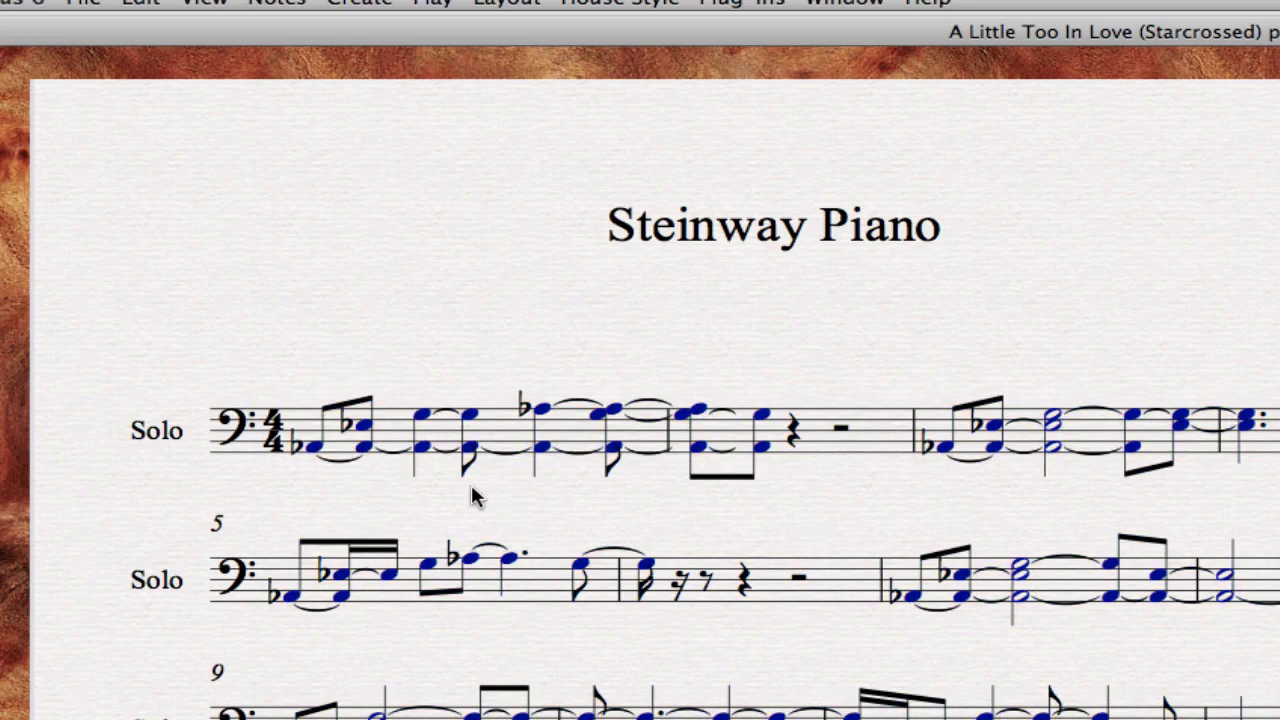
triple_click(292, 432)
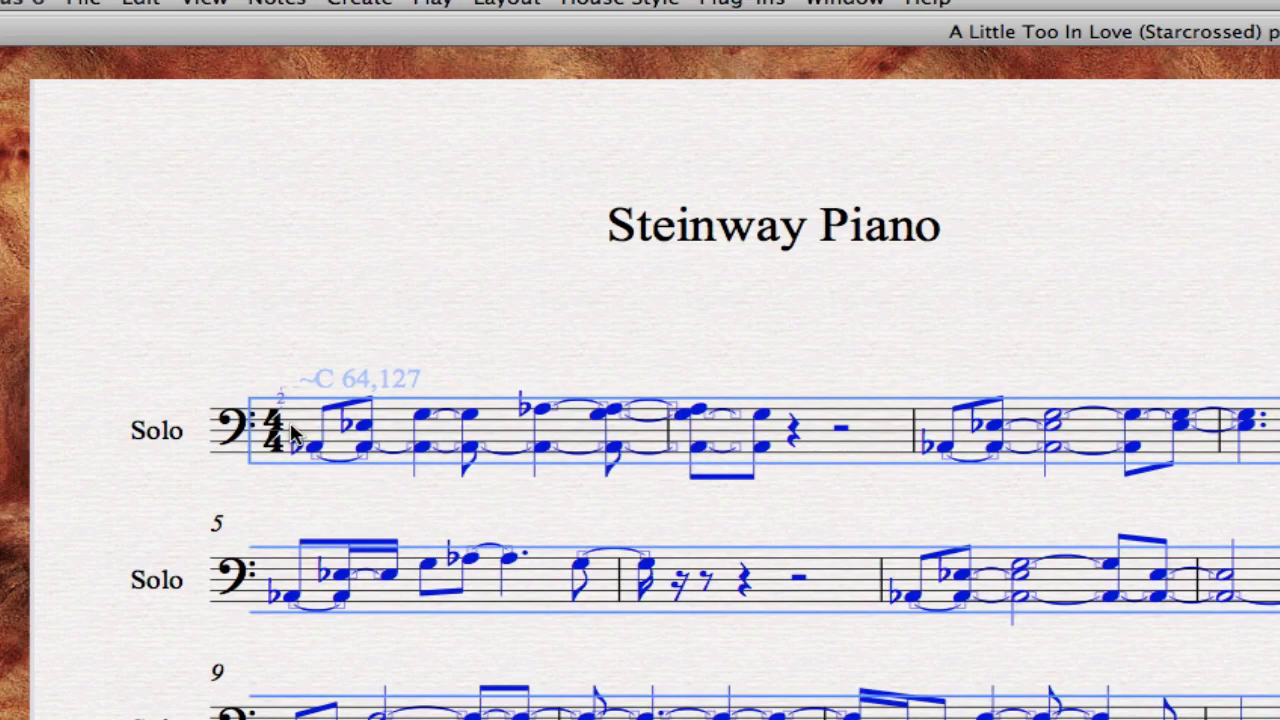
Apply Simplify Notation > Remove Overlapping Notes to clear the tied overlapping chord notes.
left_click(745, 3)
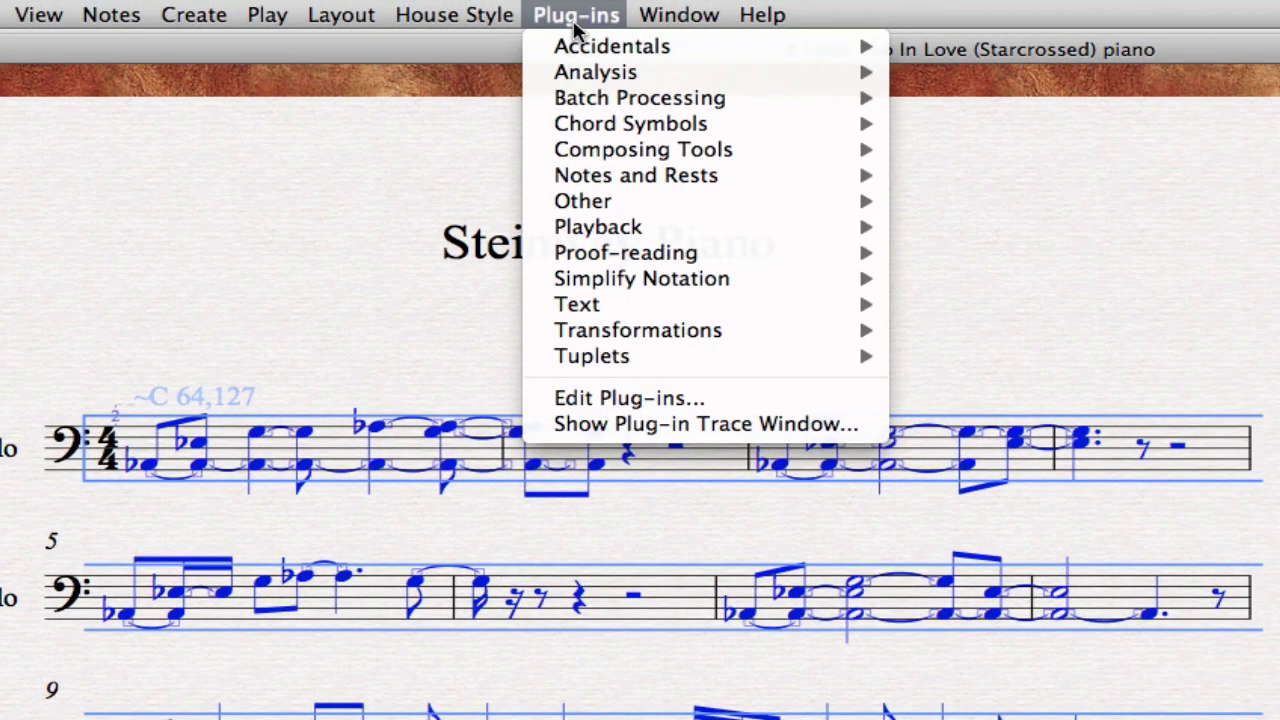
mouse_move(686, 280)
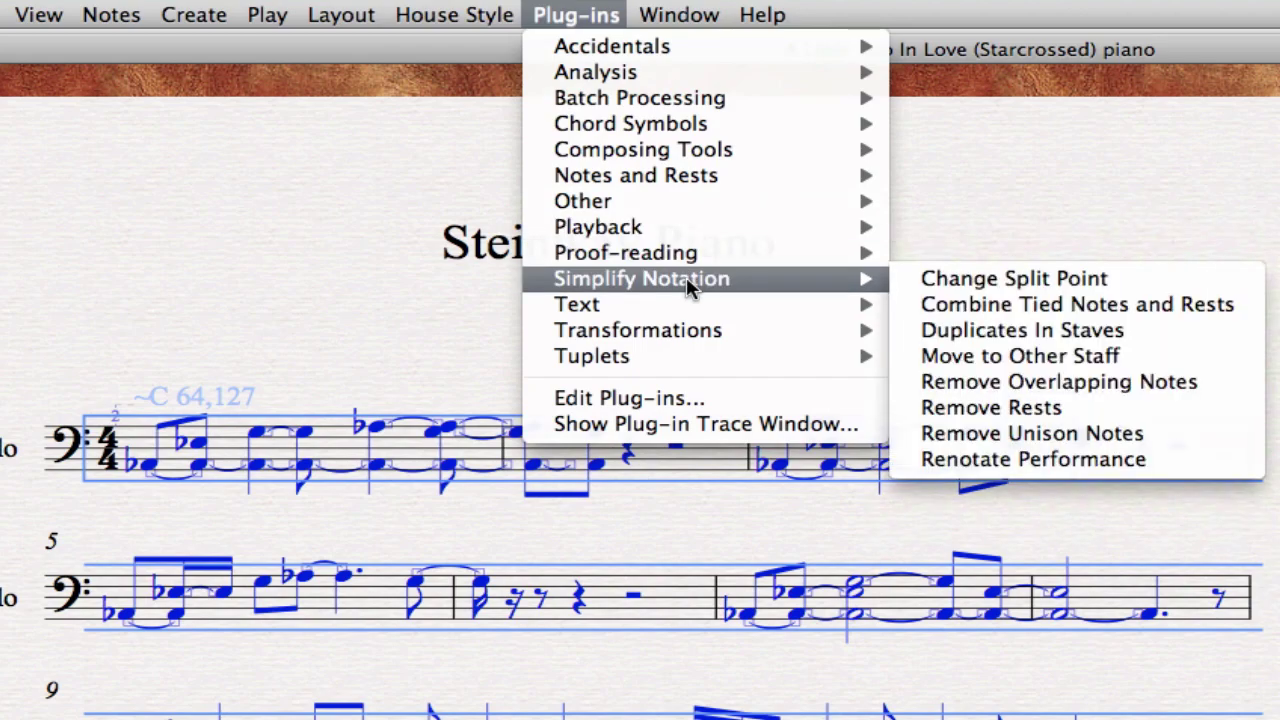
left_click(1080, 381)
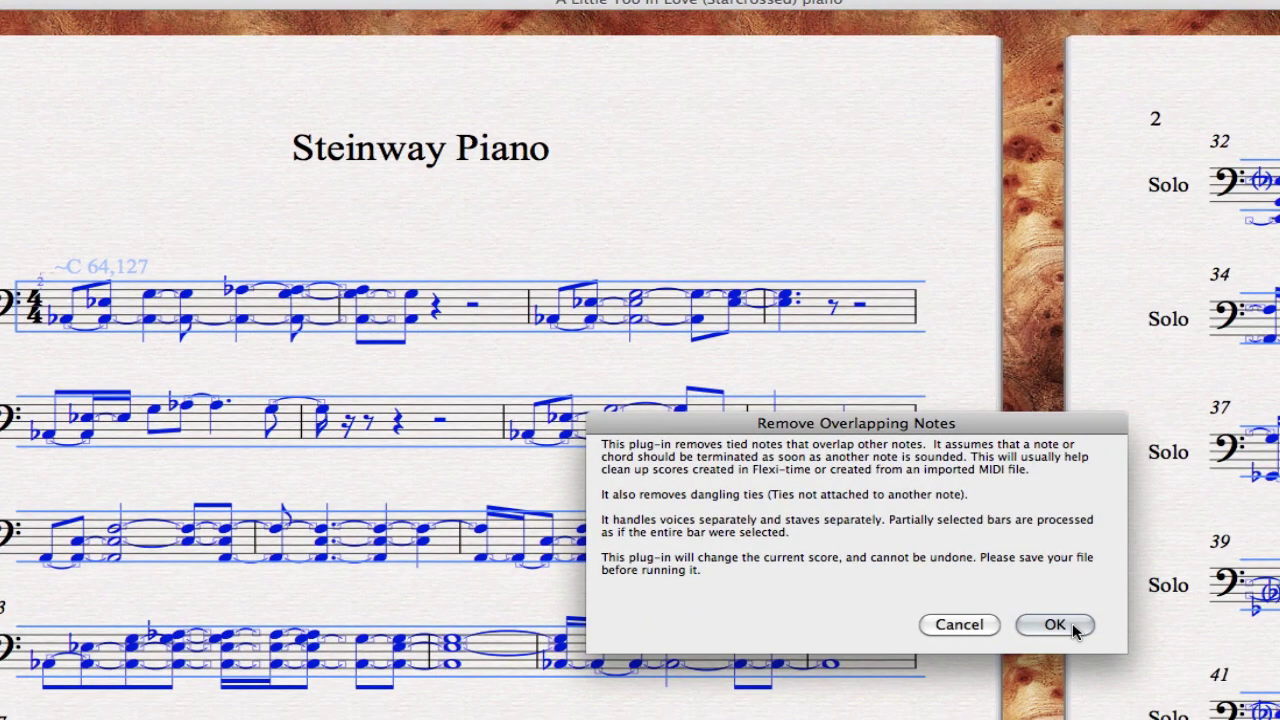
left_click(1057, 624)
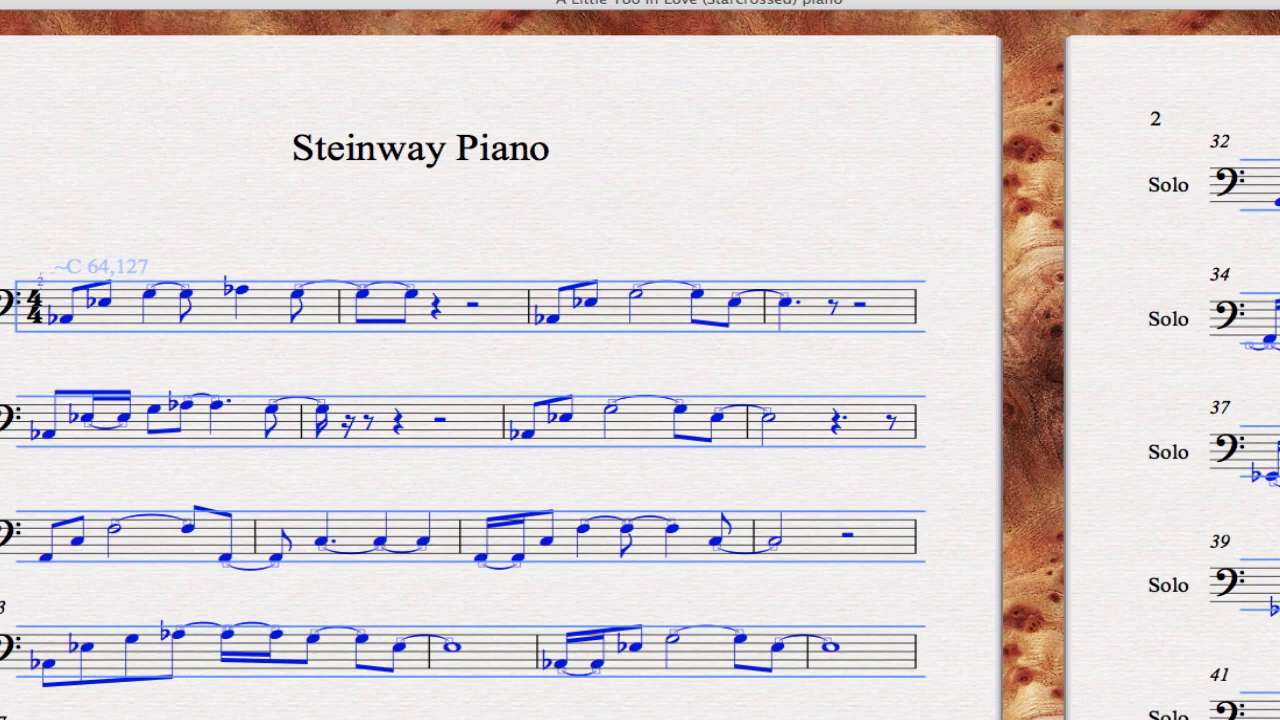
scroll(28, 180, "down", 1)
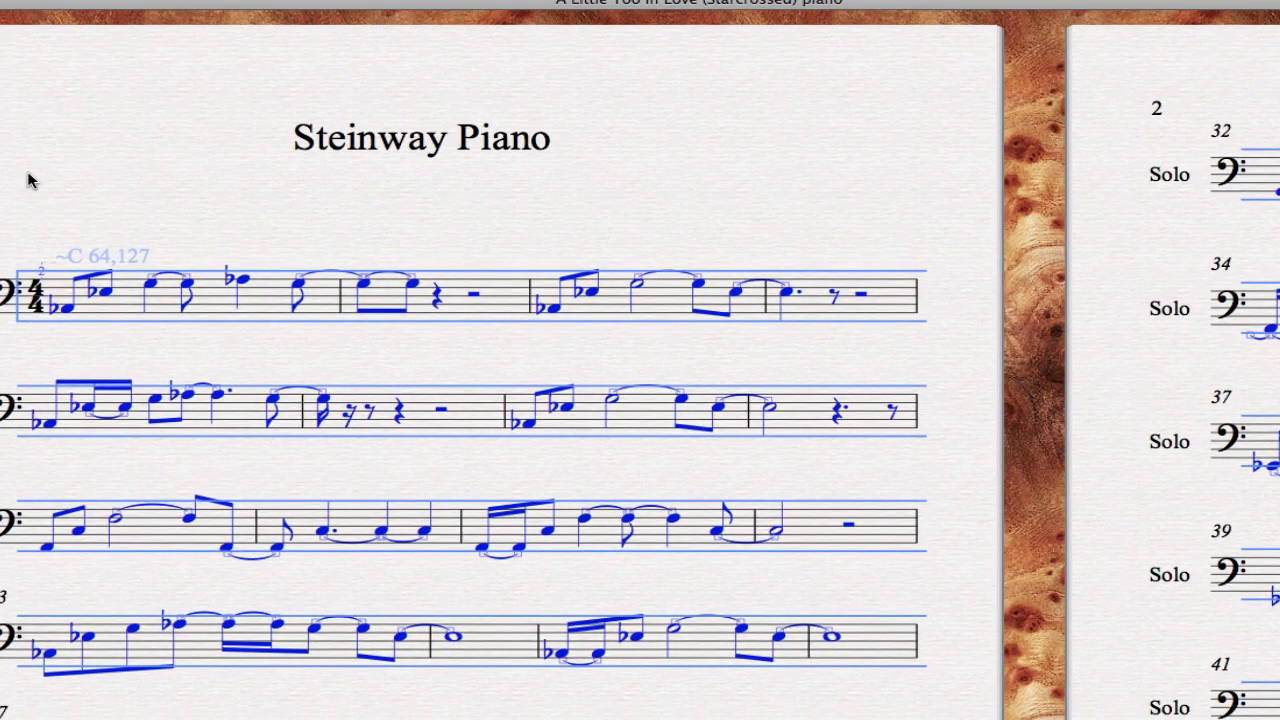
Deselect the score and select all the 'Solo' instrument names on the systems.
key("Escape")
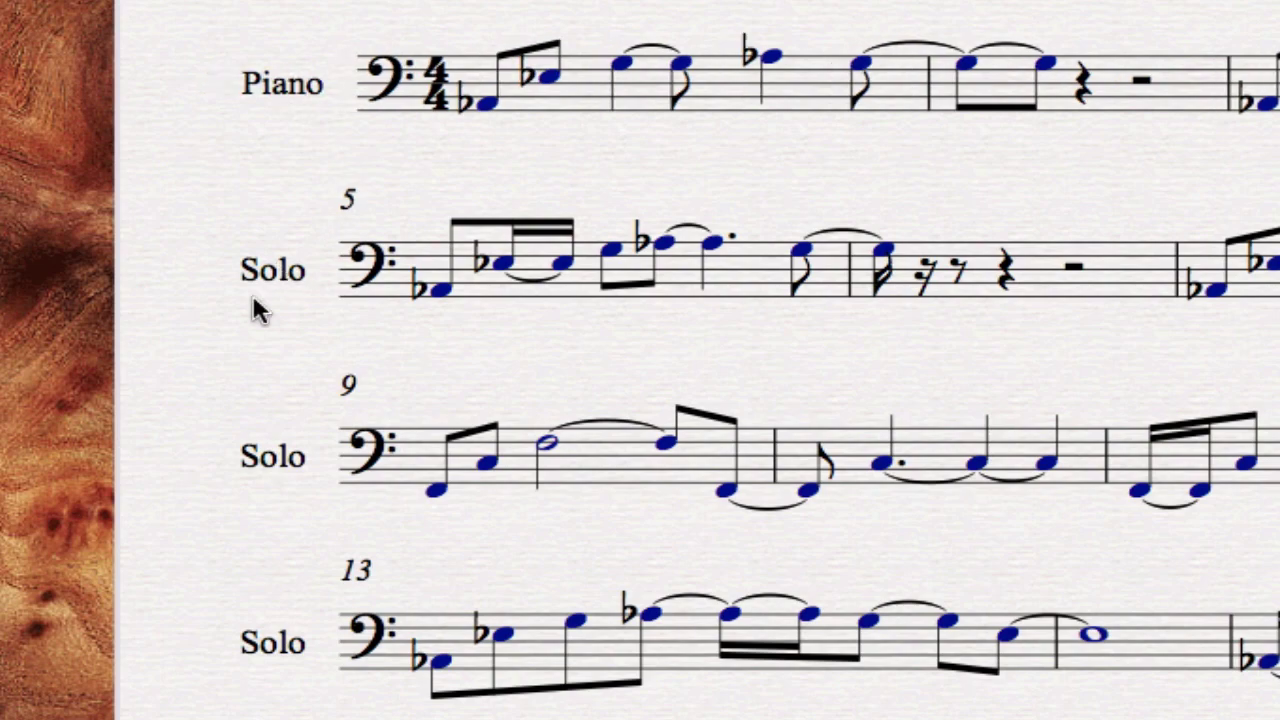
scroll(252, 300, "down", 5)
scroll(253, 308, "up", 6)
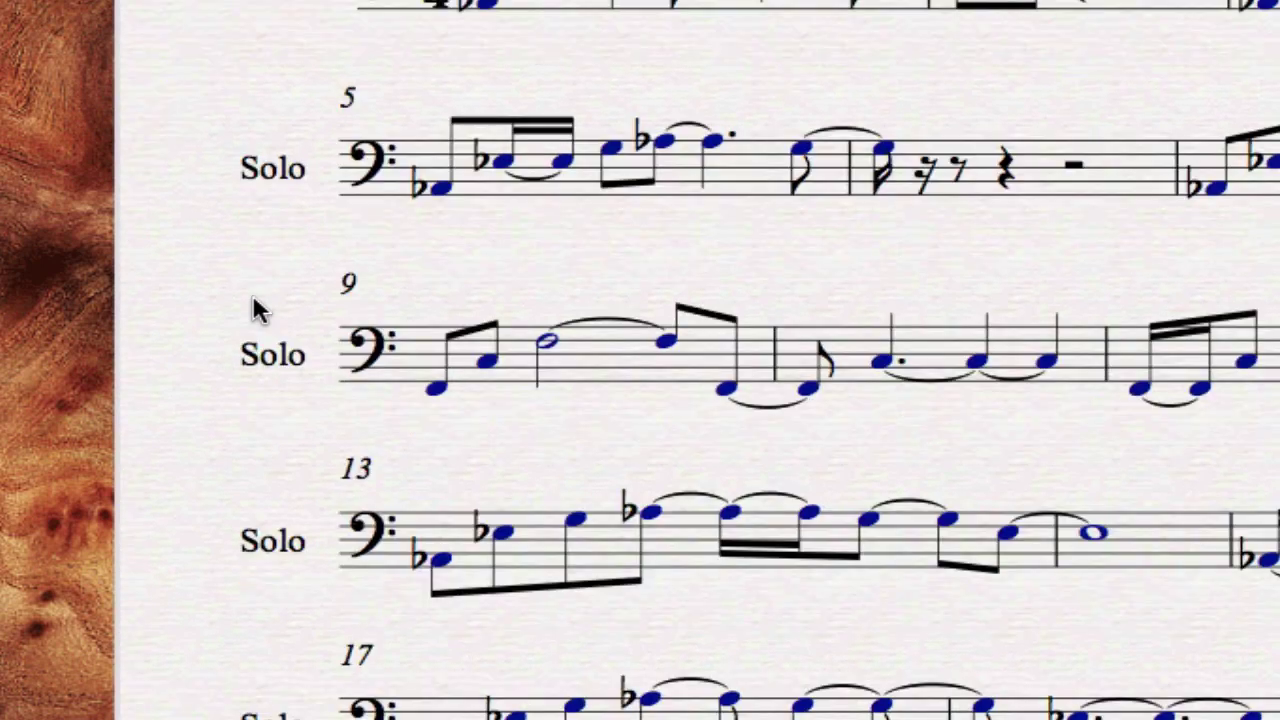
left_click(255, 370)
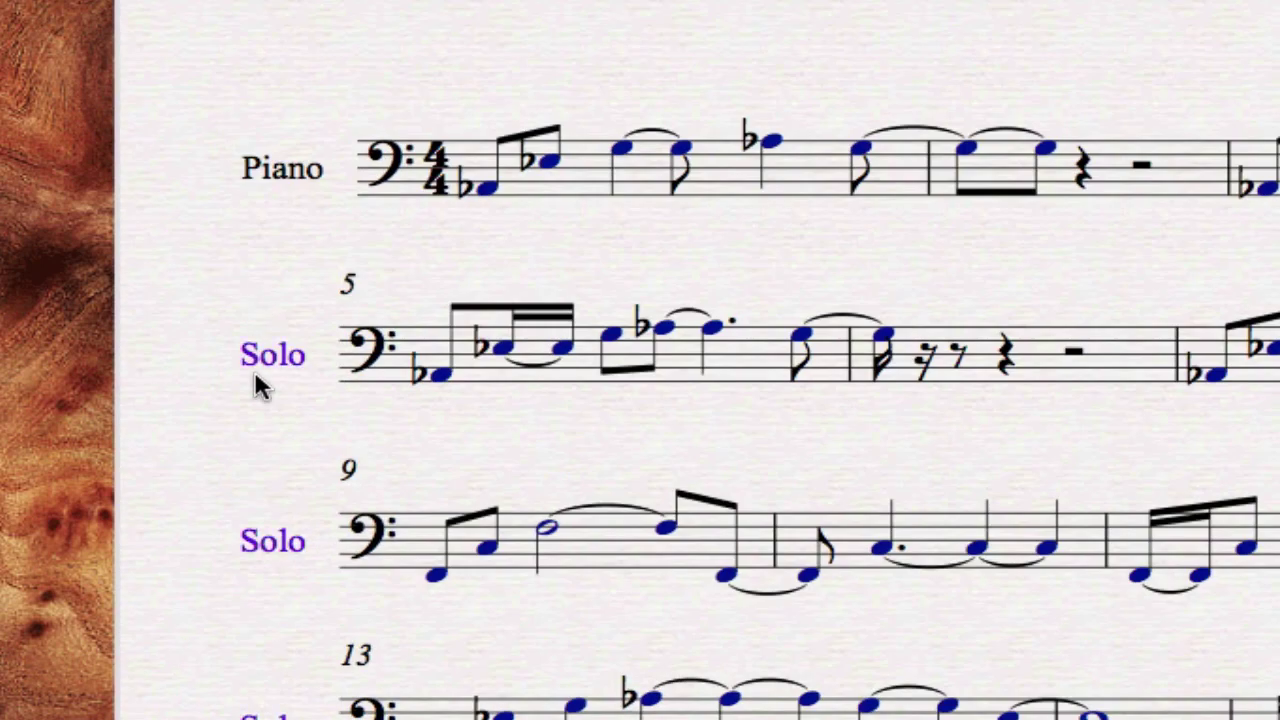